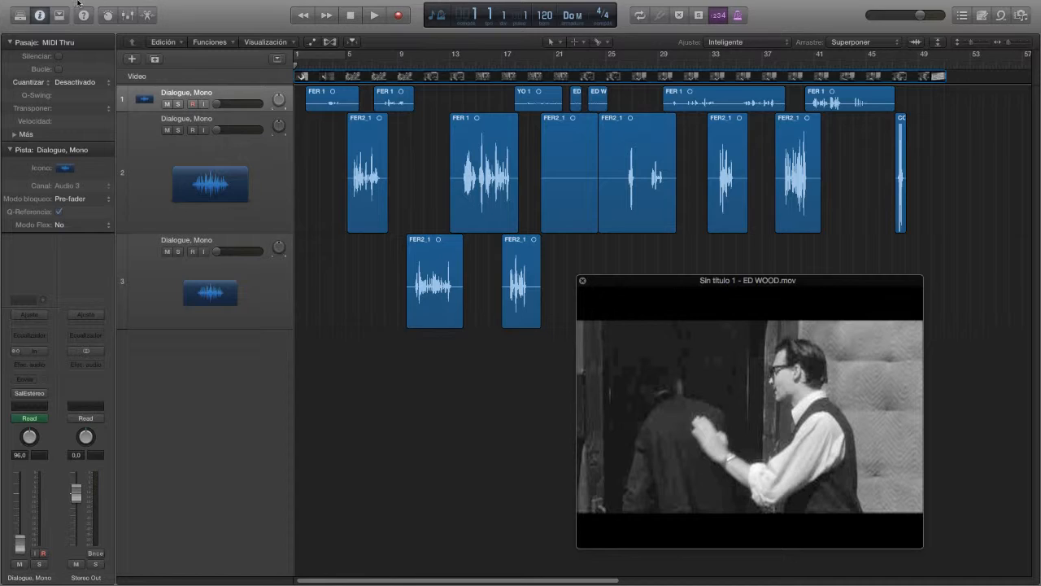
Check the frame rate options in the project's synchronization settings, keep 23,976 fps, and close the settings.
click(91, 6)
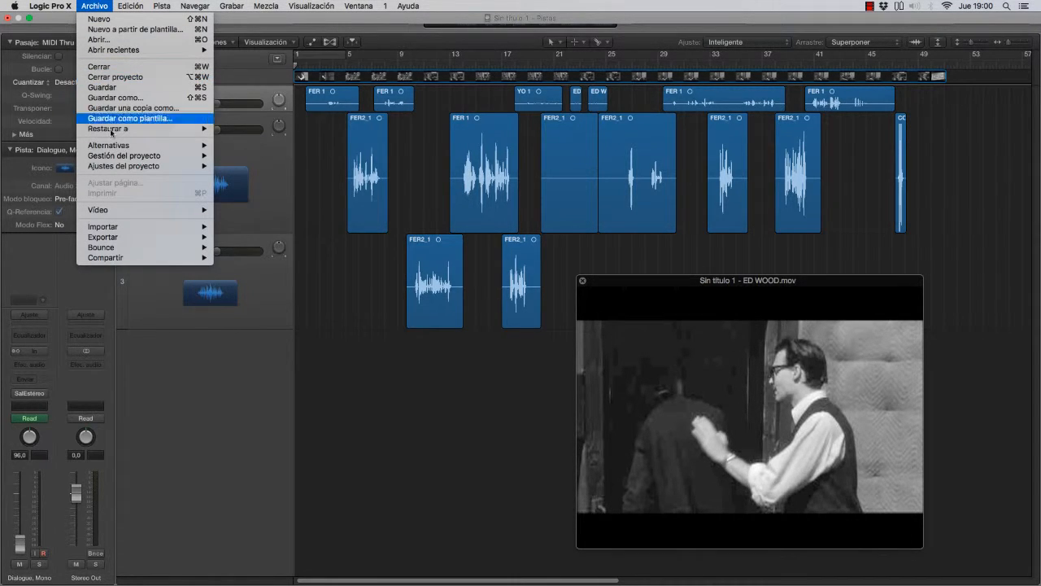
mouse_move(116, 167)
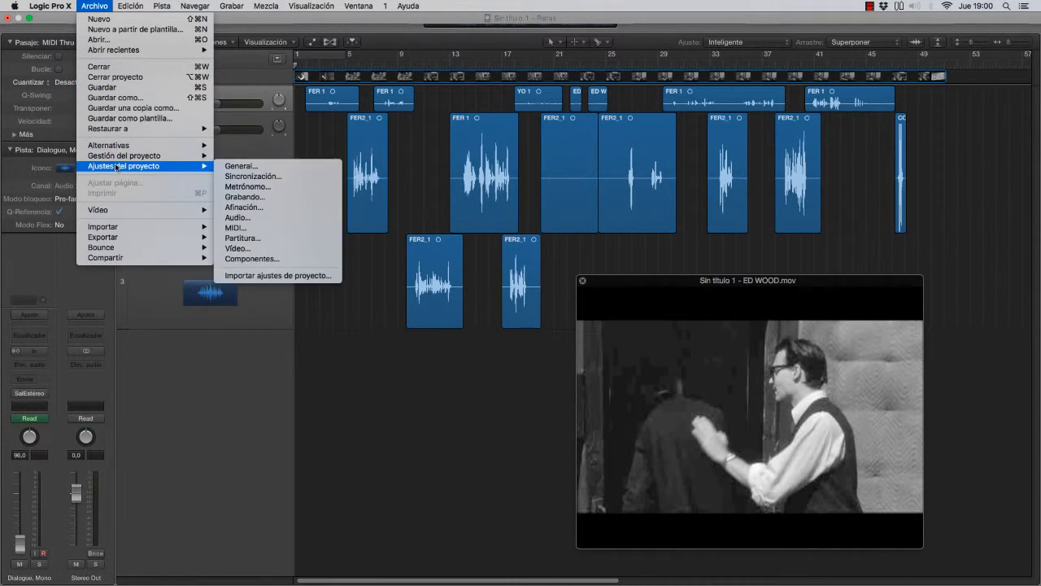
click(245, 177)
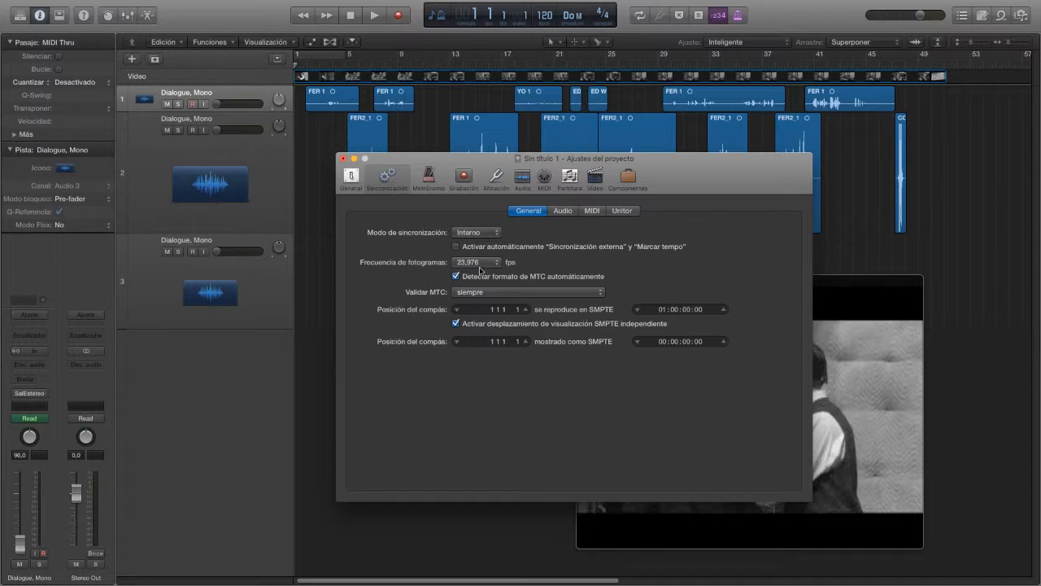
click(481, 266)
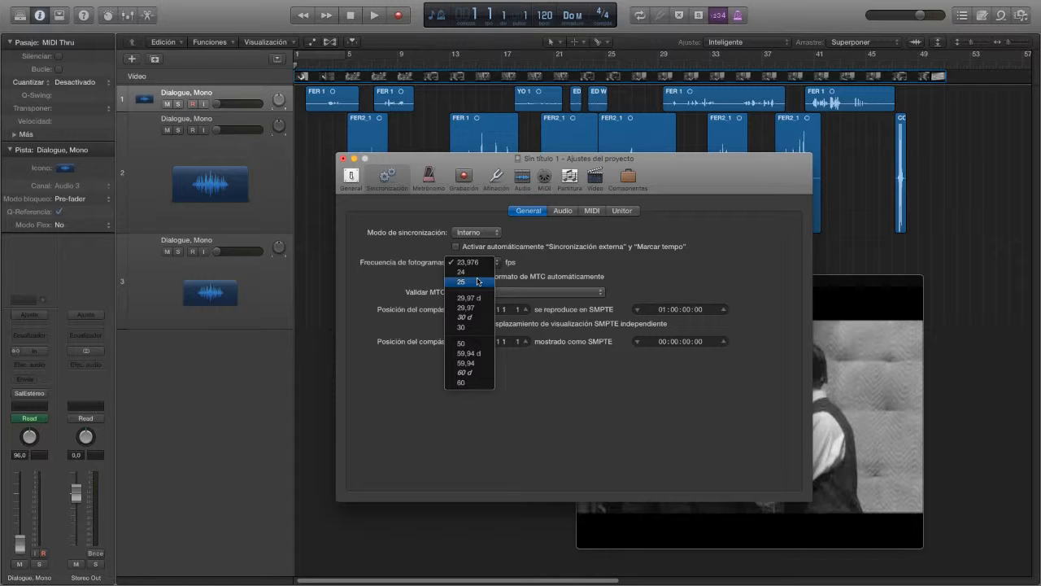
click(579, 274)
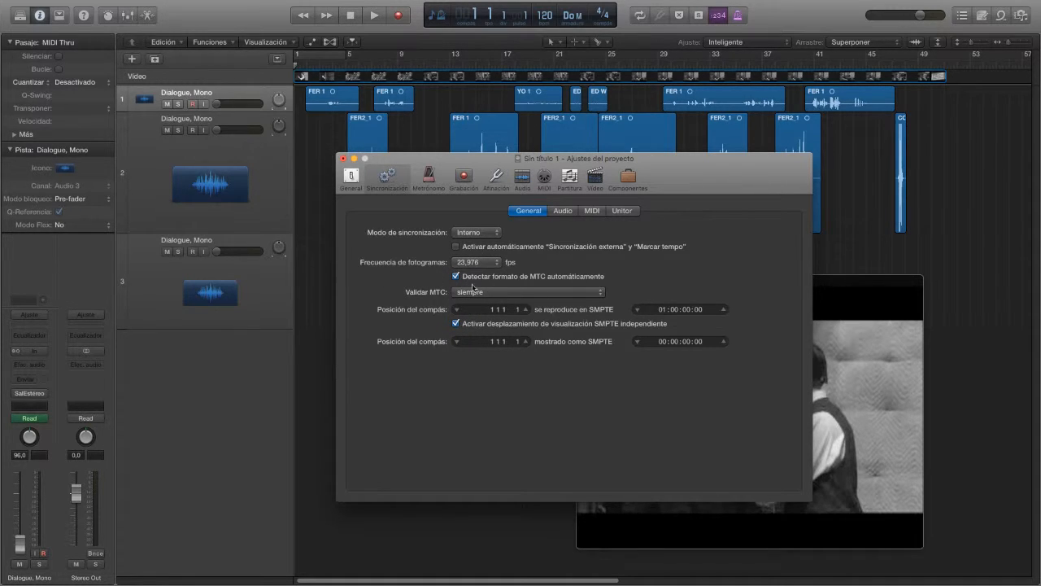
click(341, 158)
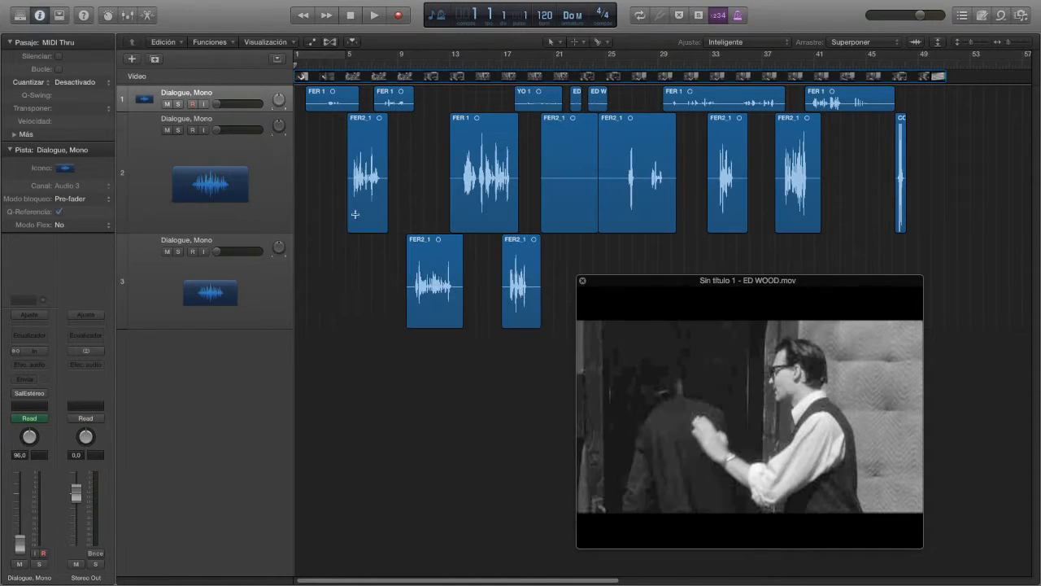
Look up the Final Cut Pro XML file in the import dialog and cancel without importing it.
click(94, 6)
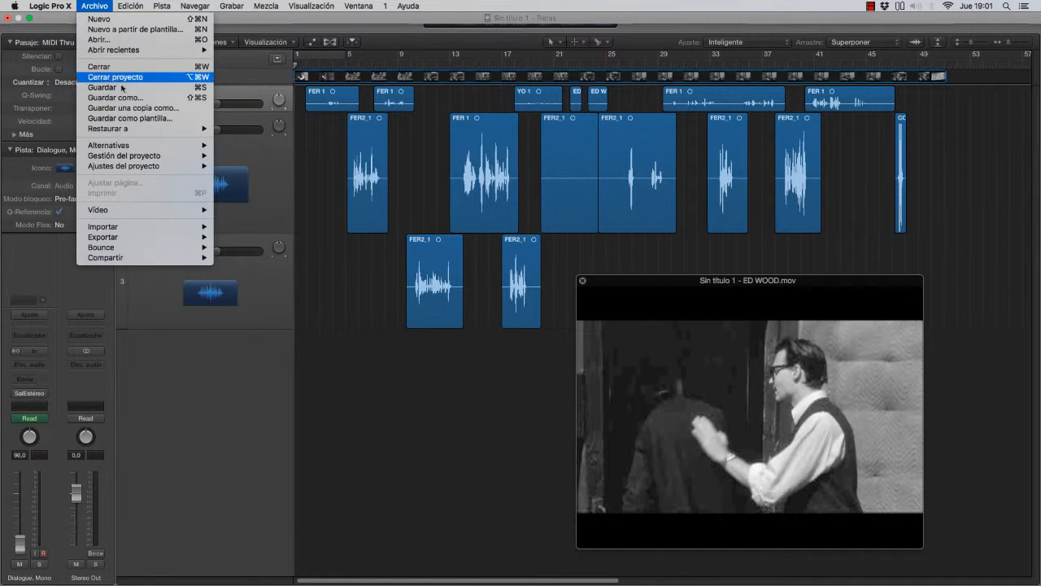
mouse_move(119, 230)
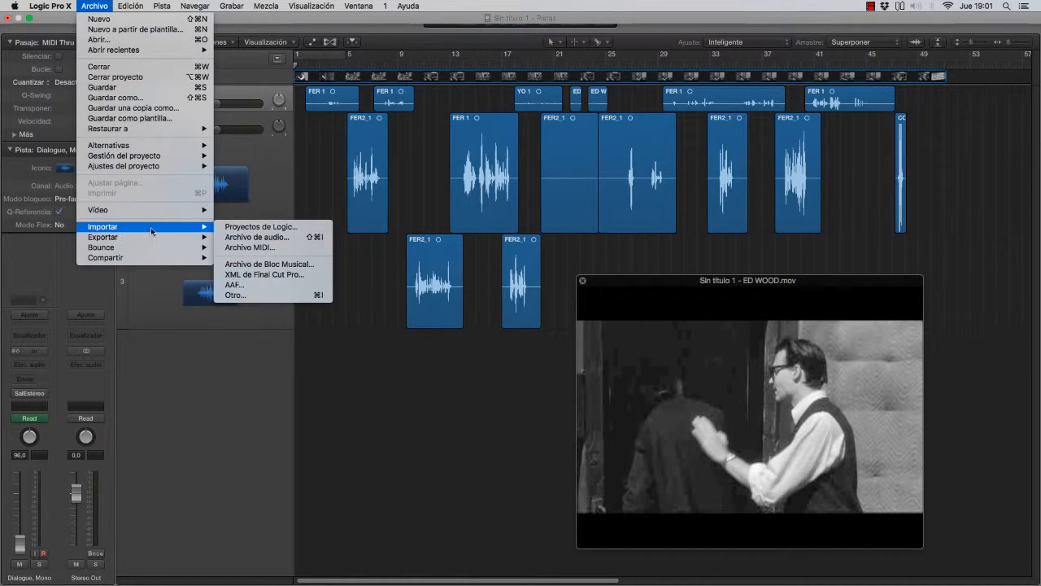
click(245, 278)
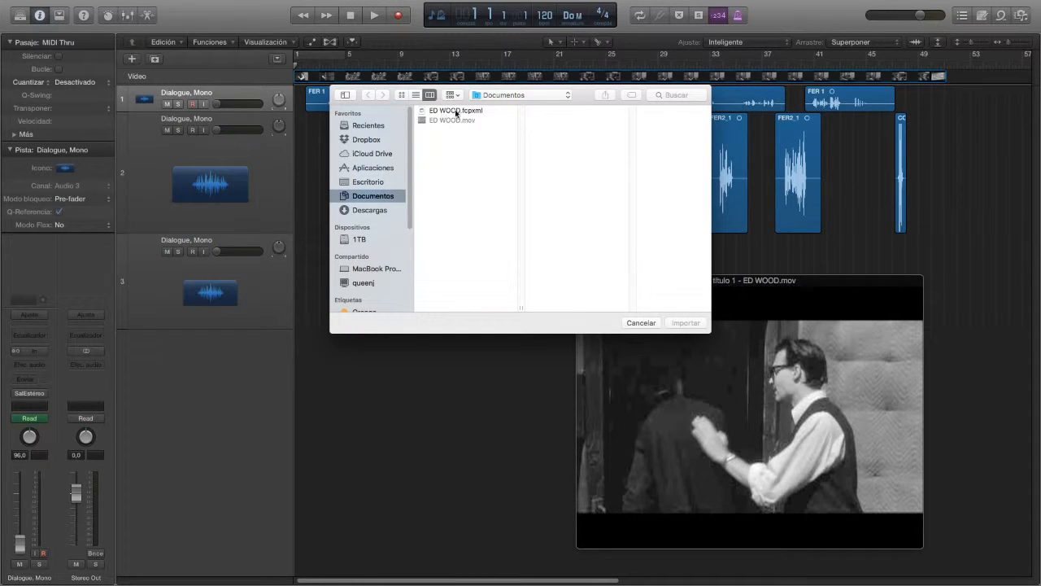
click(641, 323)
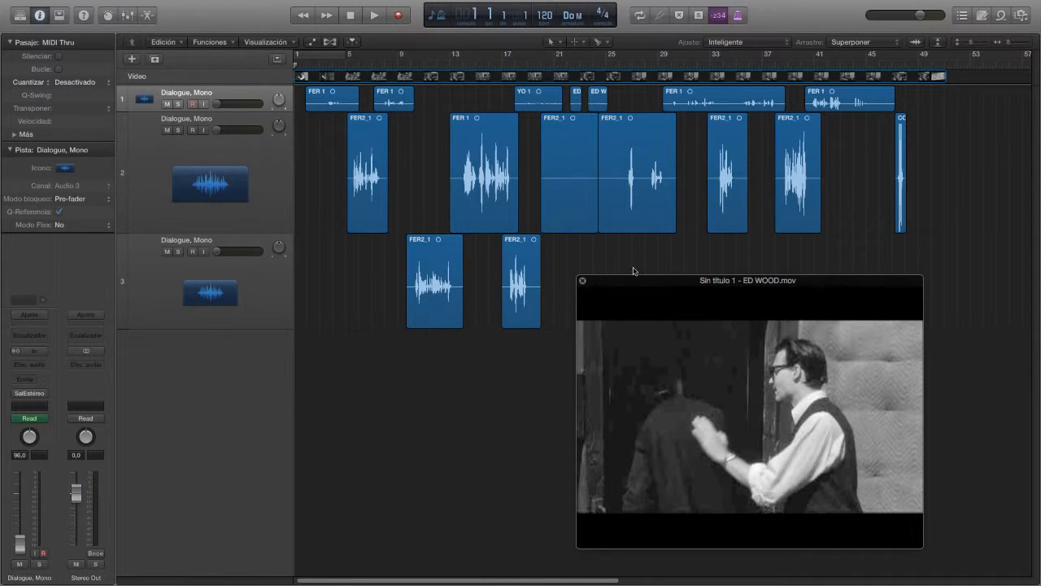
Close the floating video window and enlarge the heights of dialogue tracks 2 and 3.
click(581, 281)
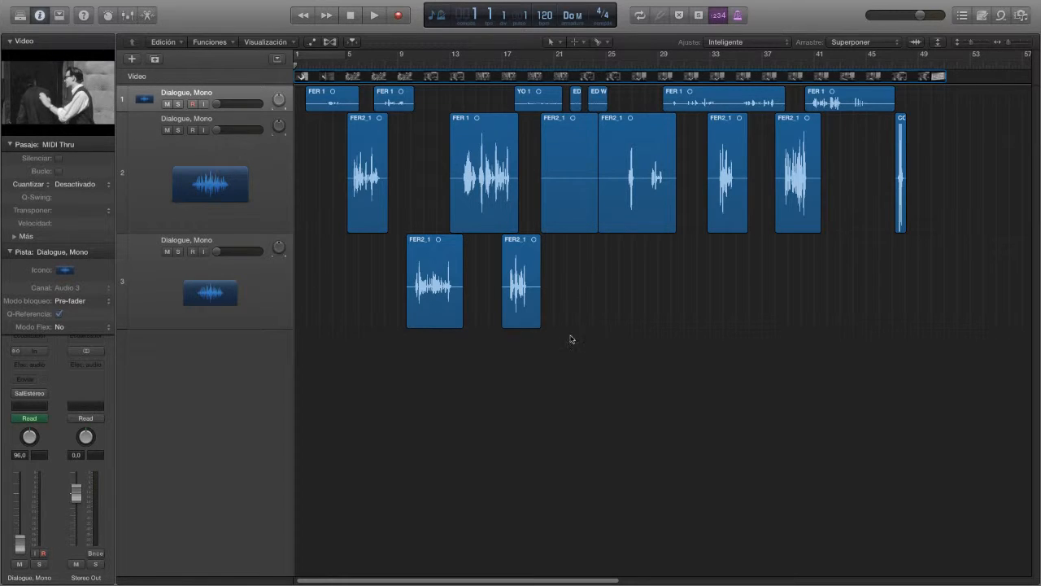
click(457, 139)
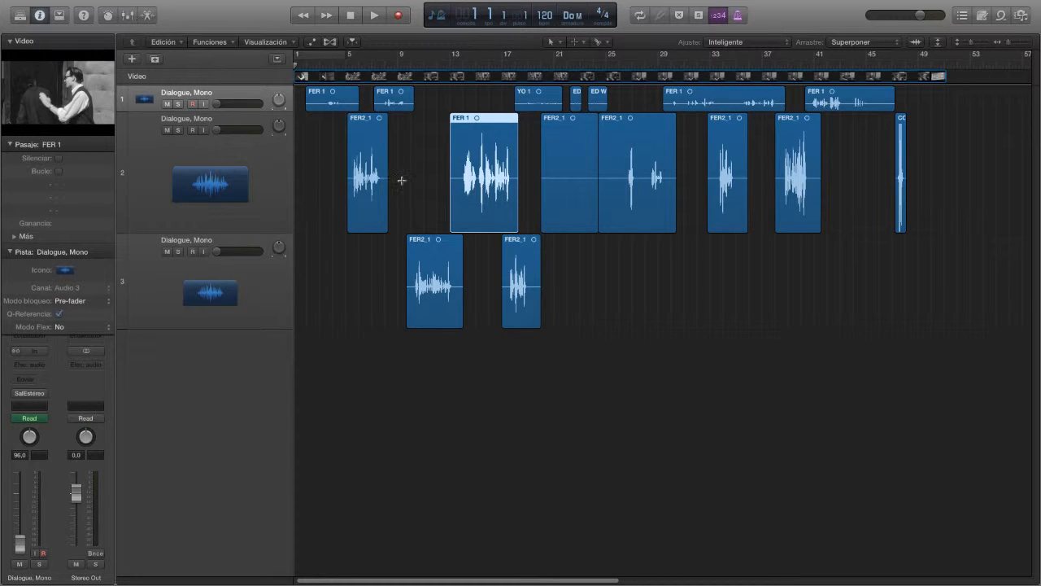
drag(314, 157, 952, 197)
click(956, 174)
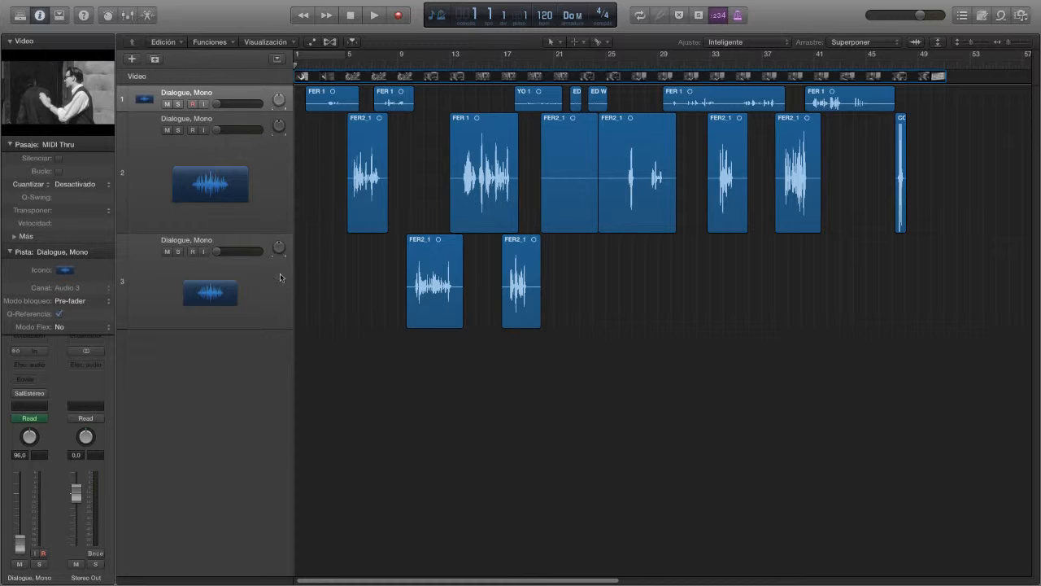
drag(228, 326, 226, 355)
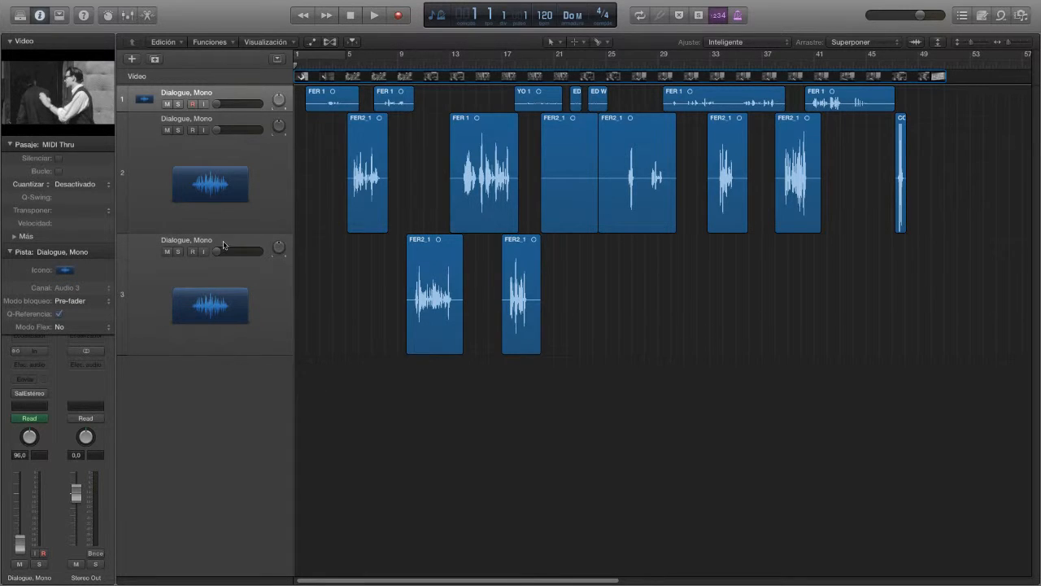
drag(226, 233, 226, 270)
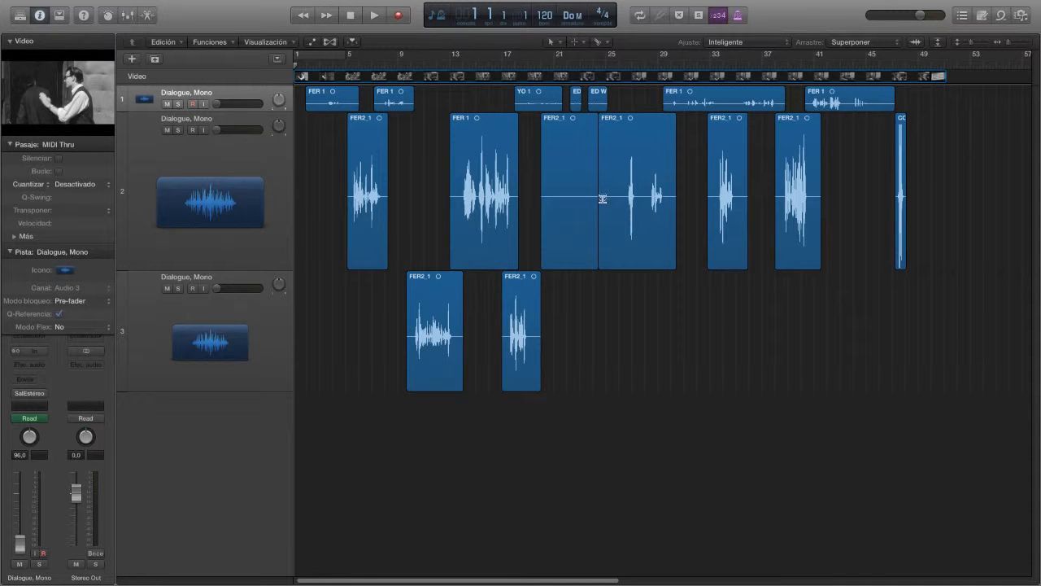
Select the first FER 1 region on track 1 and play the opening bars with the floating video window open.
click(233, 167)
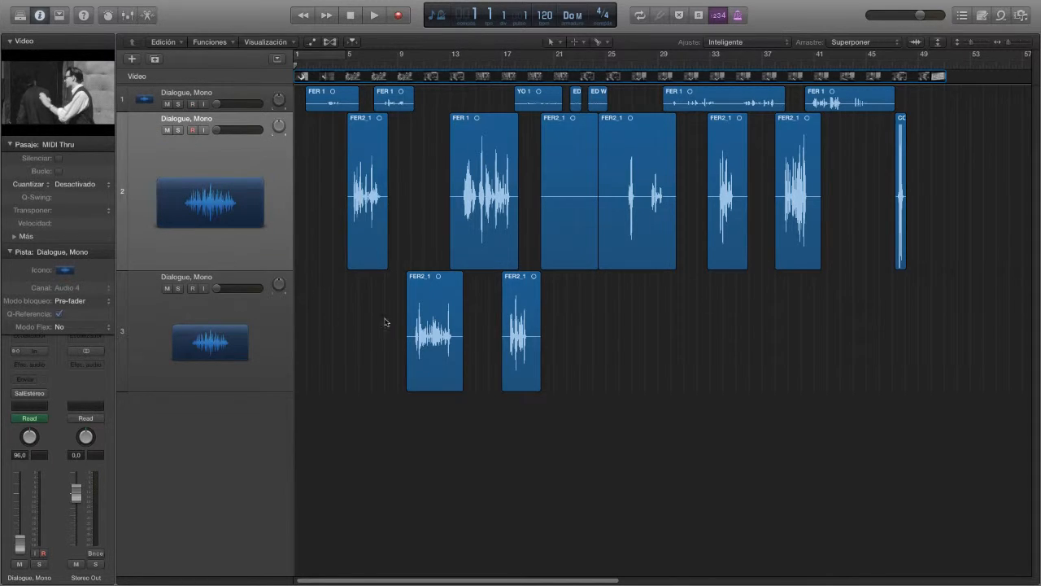
click(234, 93)
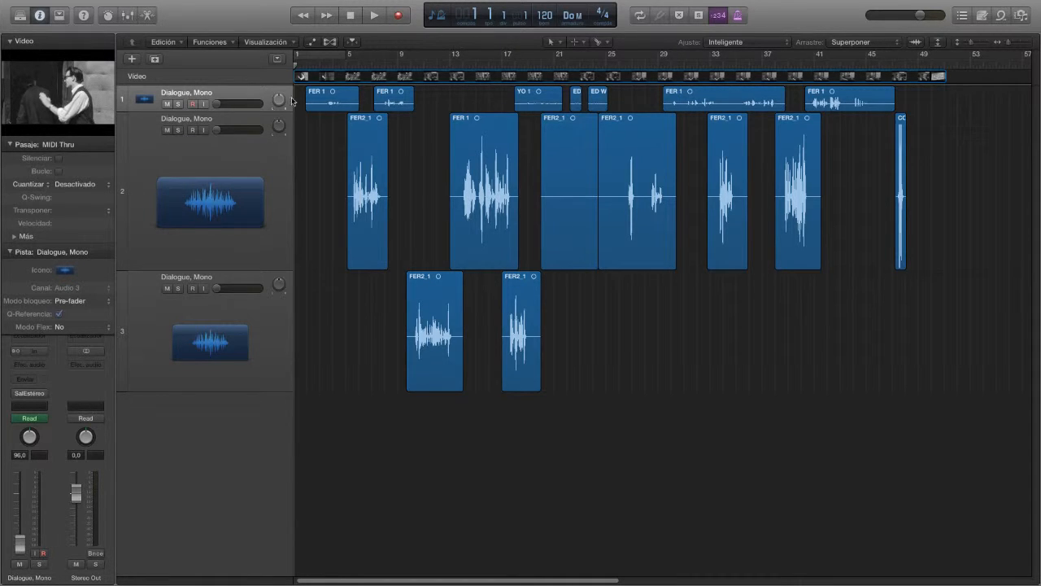
click(330, 94)
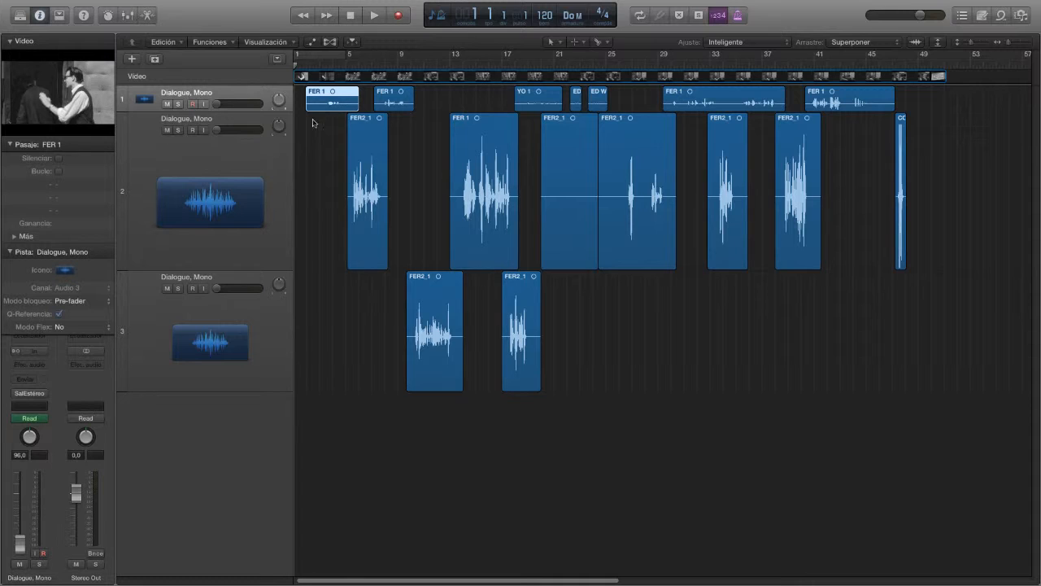
double_click(305, 76)
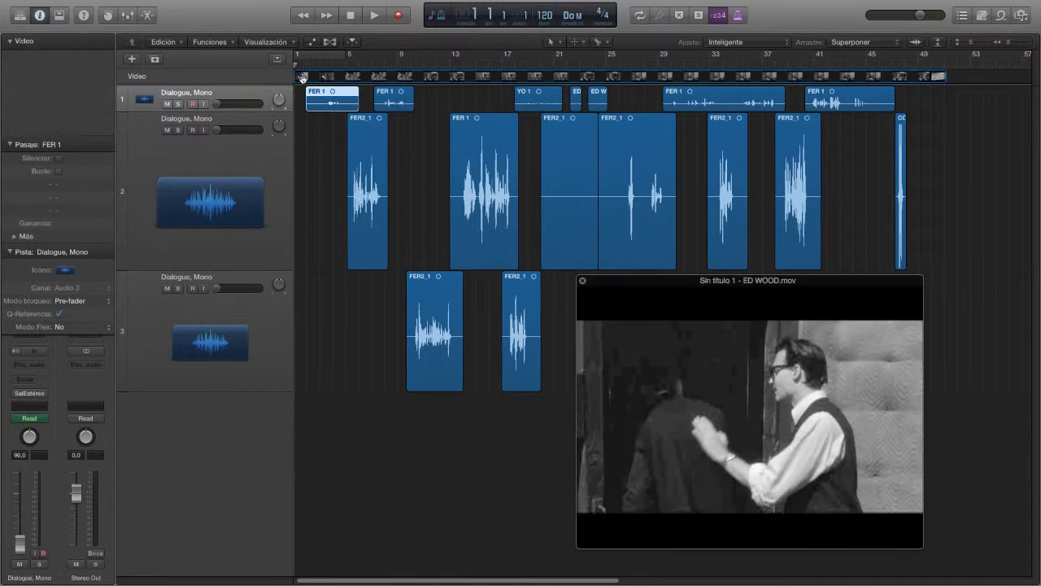
key(space)
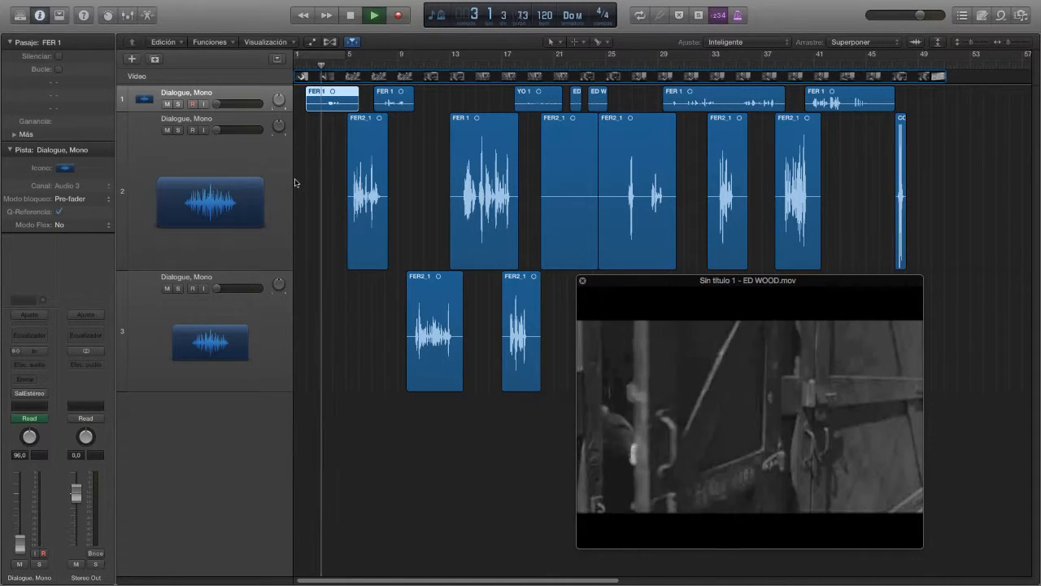
key(space)
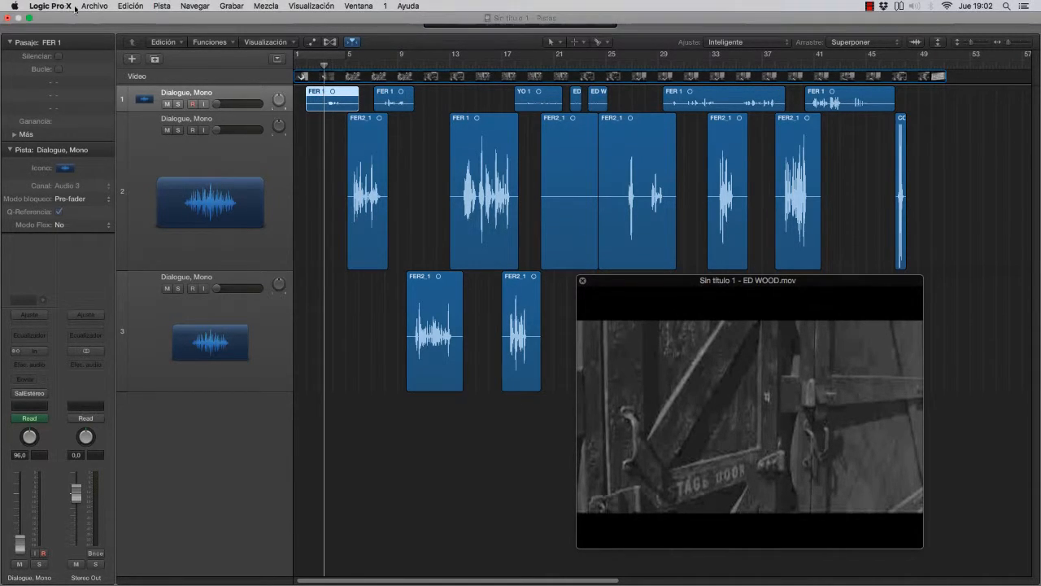
Lower the video volume to its minimum in the project's video settings and close the settings.
click(93, 6)
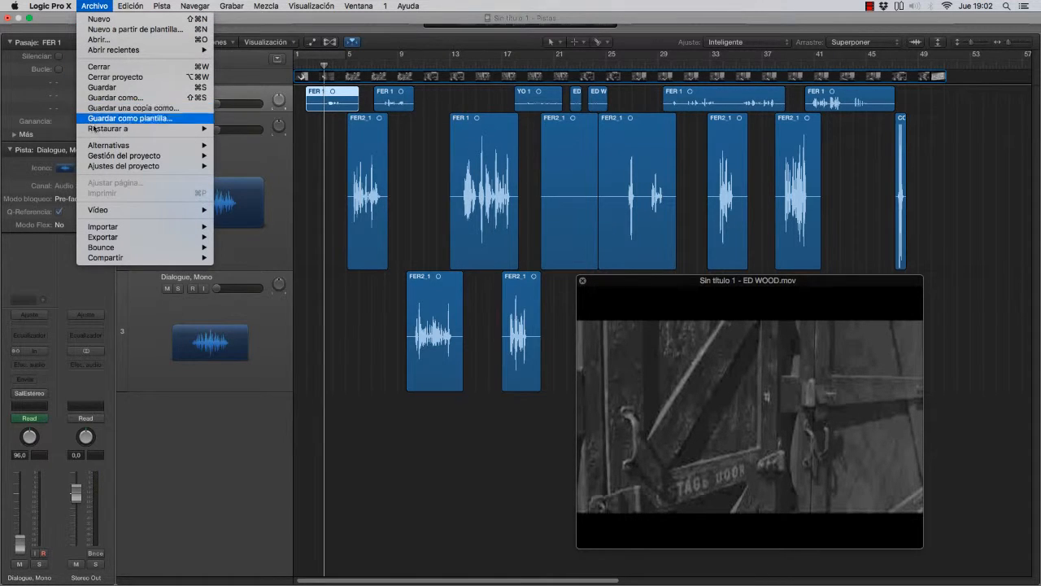
mouse_move(104, 167)
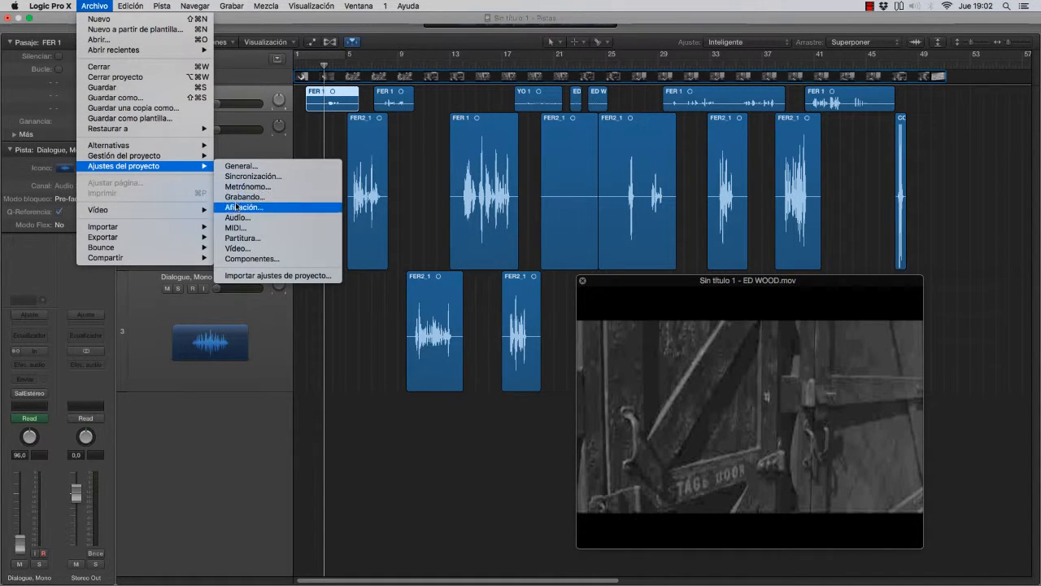
click(234, 248)
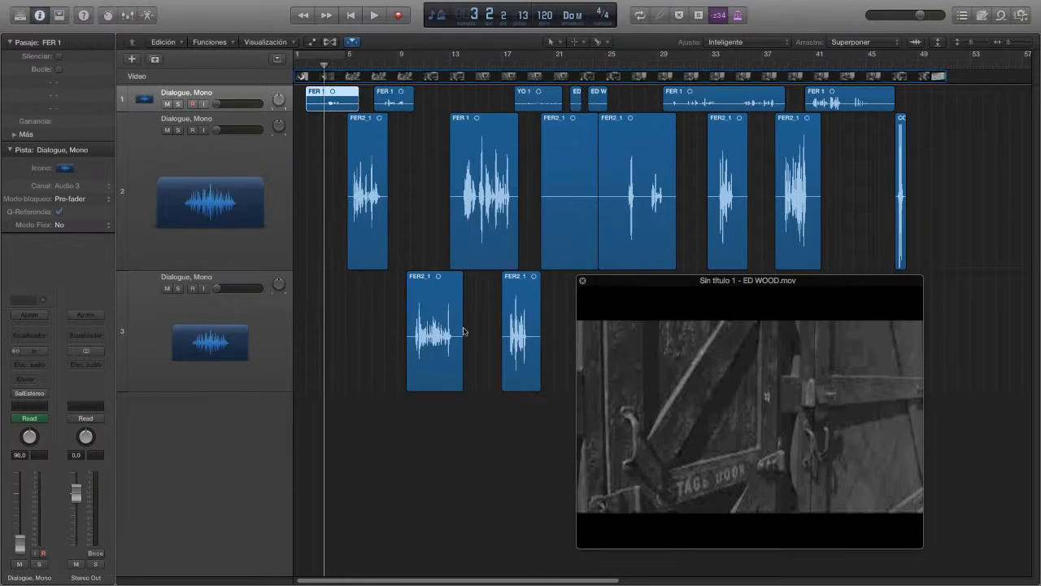
drag(558, 307, 401, 308)
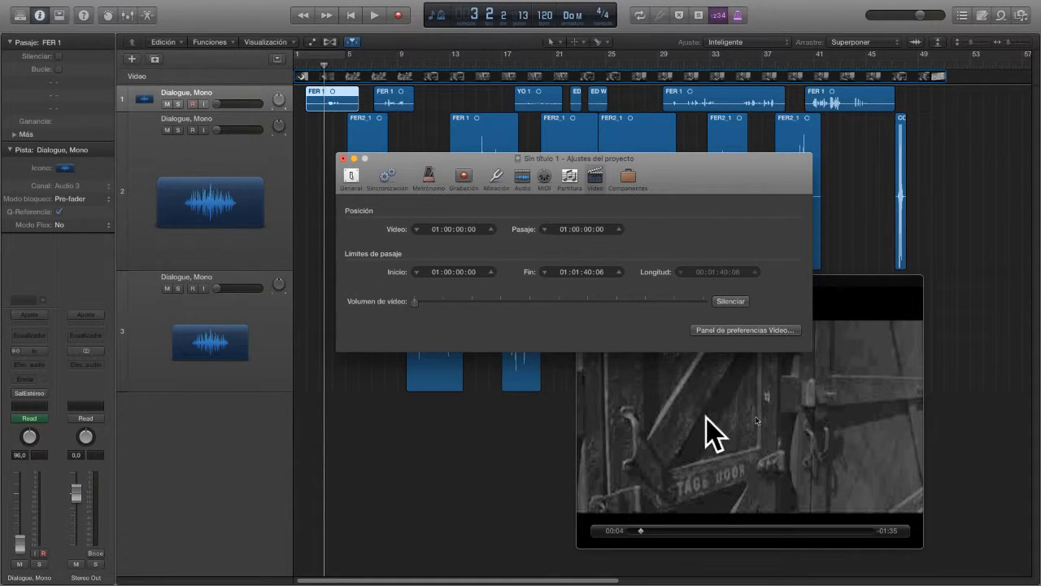
click(343, 160)
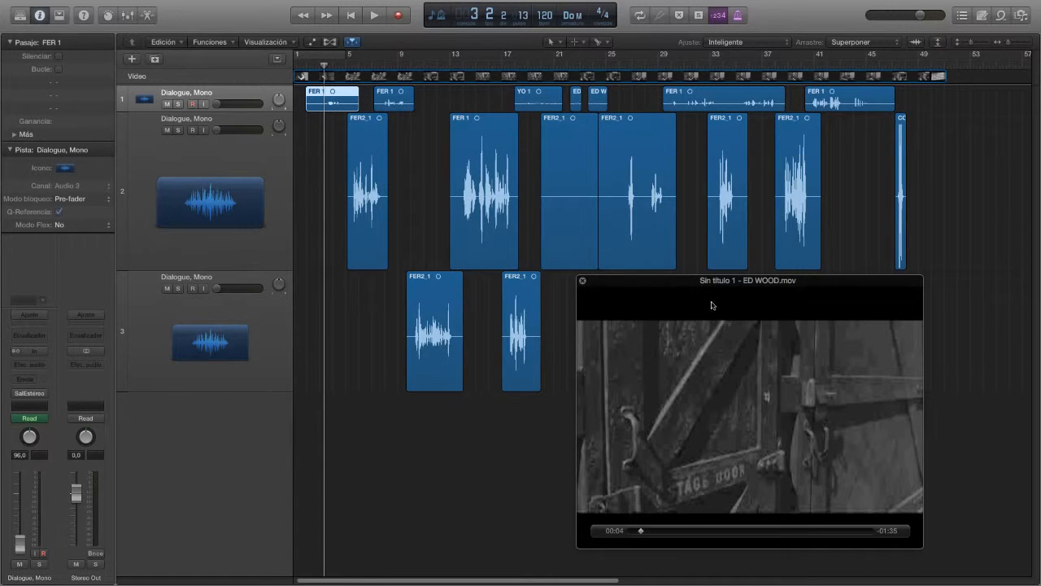
Move the floating video window higher, close and reopen it, and play the project from about bar 3.
drag(704, 282, 710, 230)
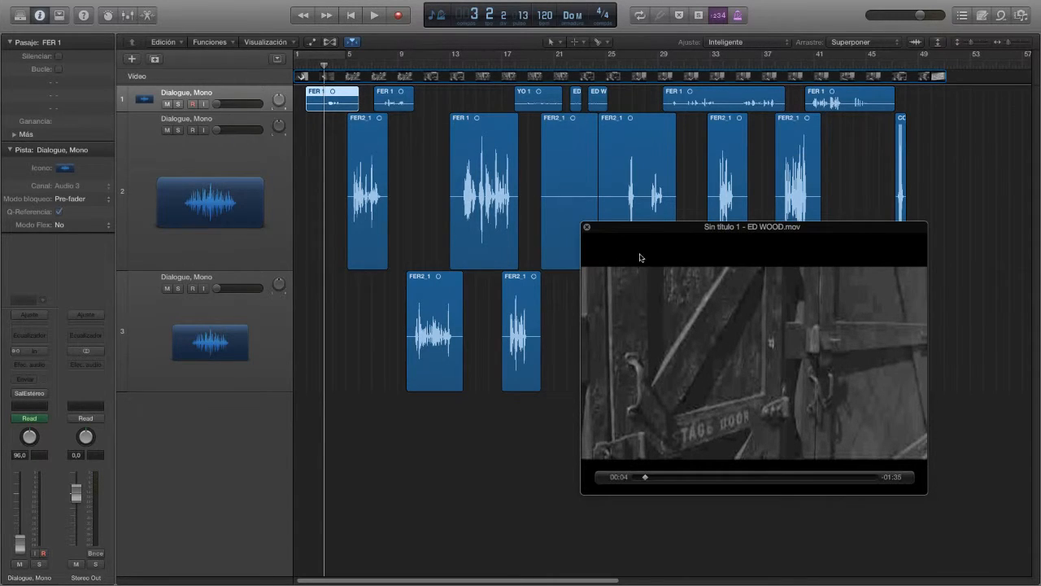
click(587, 227)
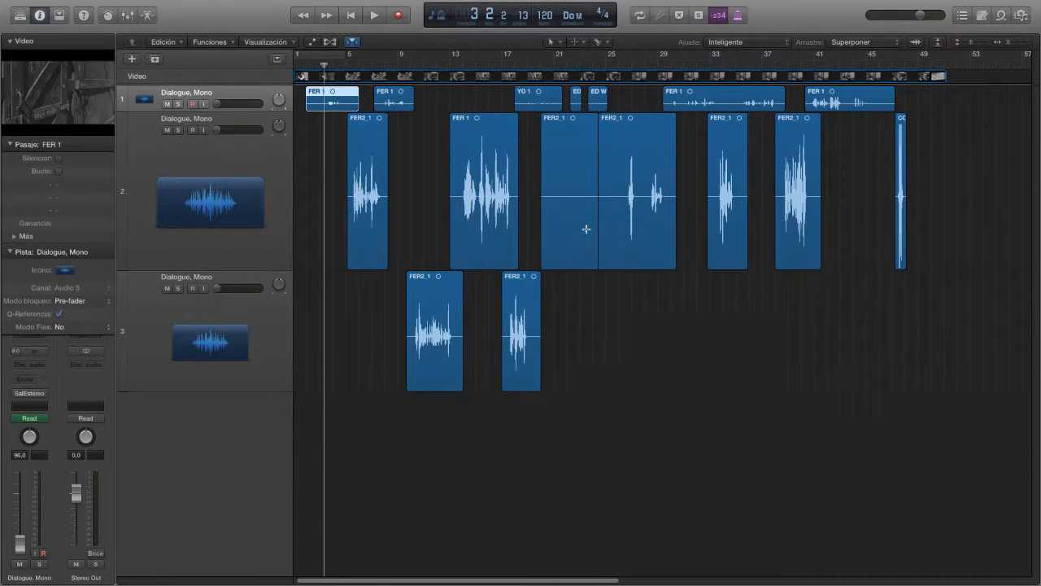
double_click(322, 71)
key(space)
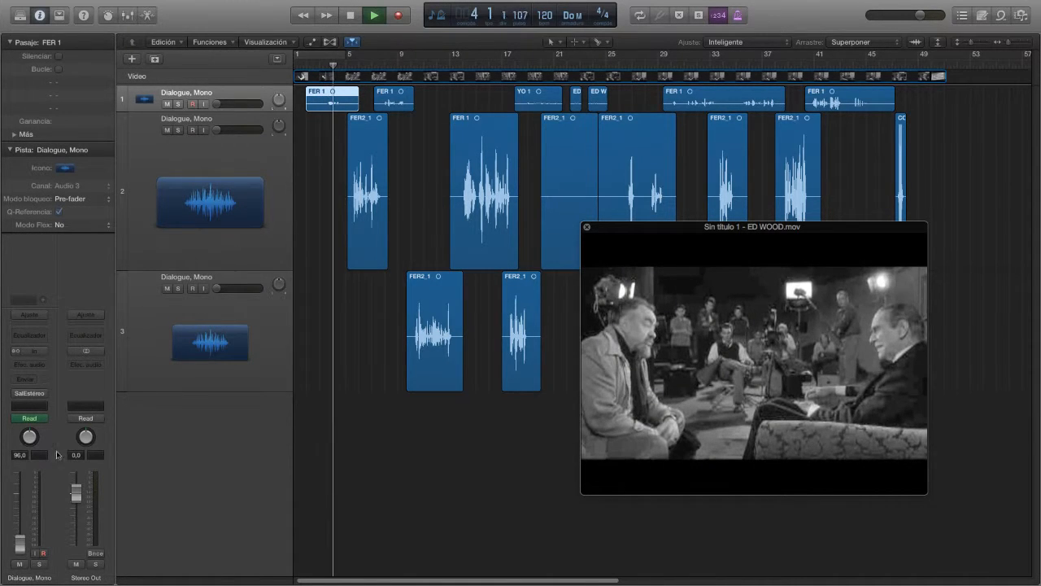
key(space)
drag(32, 455, 34, 453)
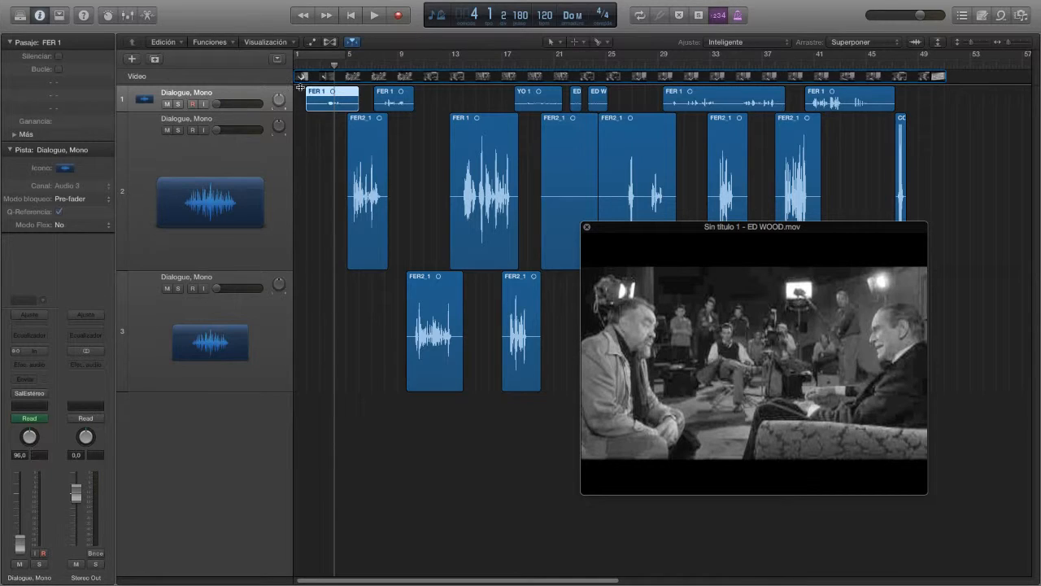
Play a short stretch again from about bar 3 and close the floating video window.
click(322, 67)
key(space)
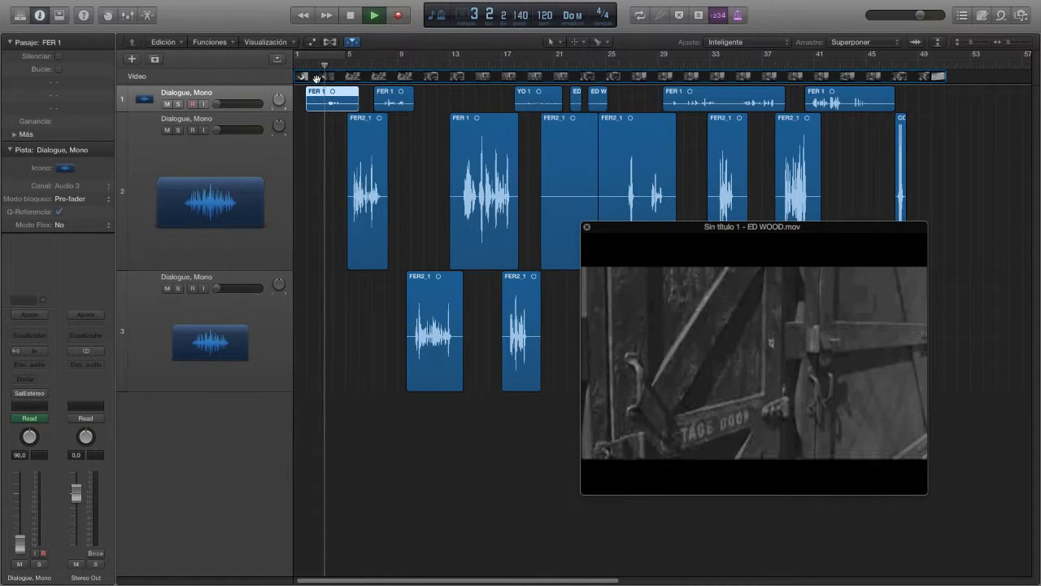
key(space)
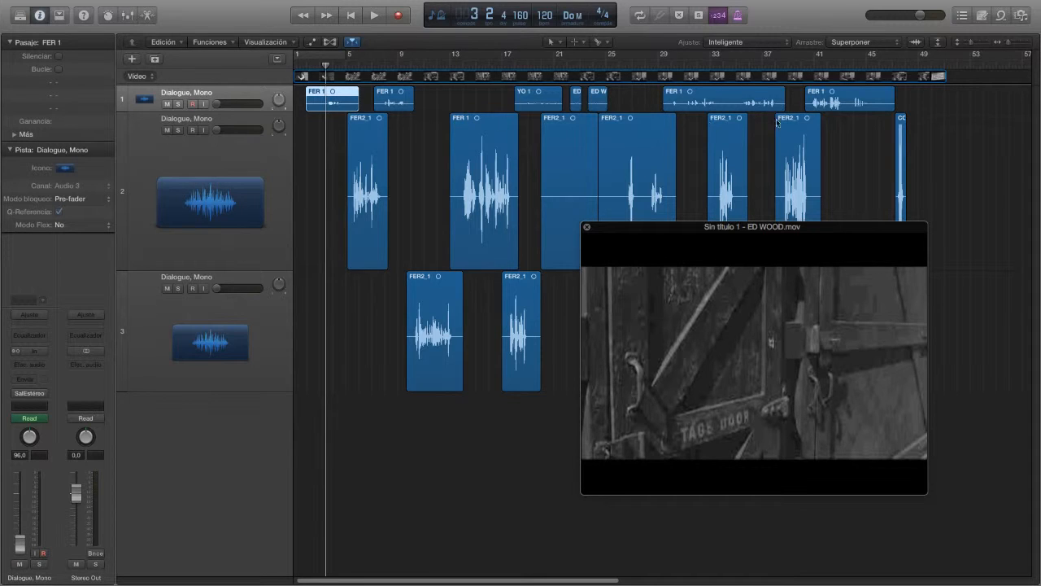
click(587, 227)
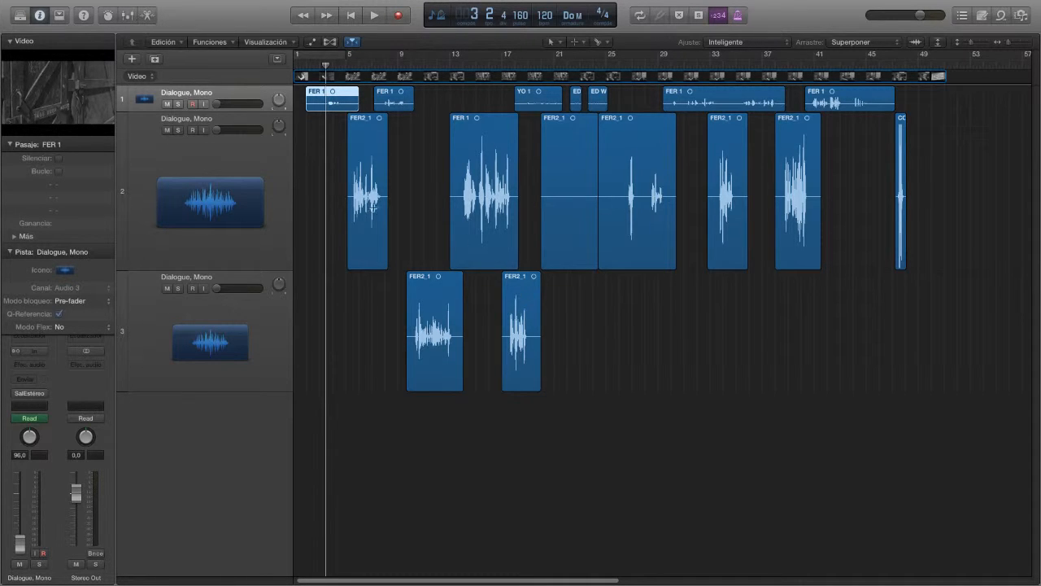
Increase the height of dialogue track 1 and show the volume automation on the tracks.
drag(231, 111, 223, 182)
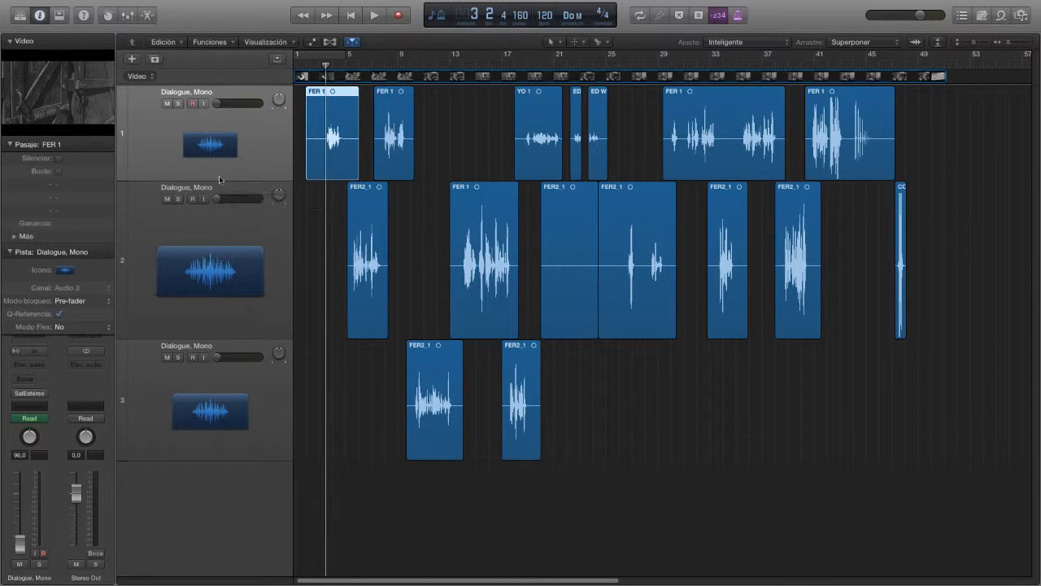
key(a)
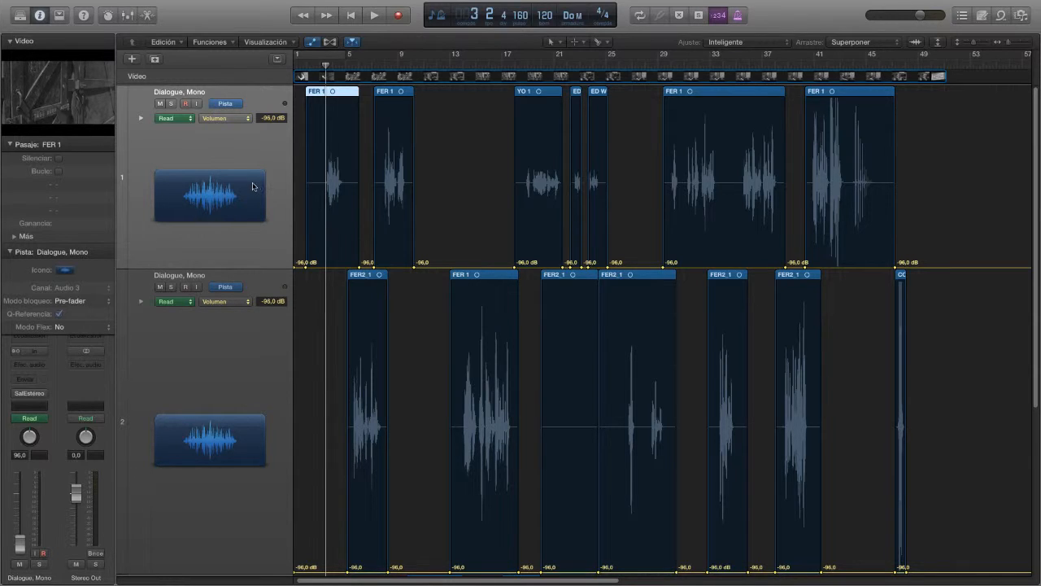
Keep Volumen as the automation parameter of dialogue track 1 and delete all of the track's volume automation points.
click(225, 117)
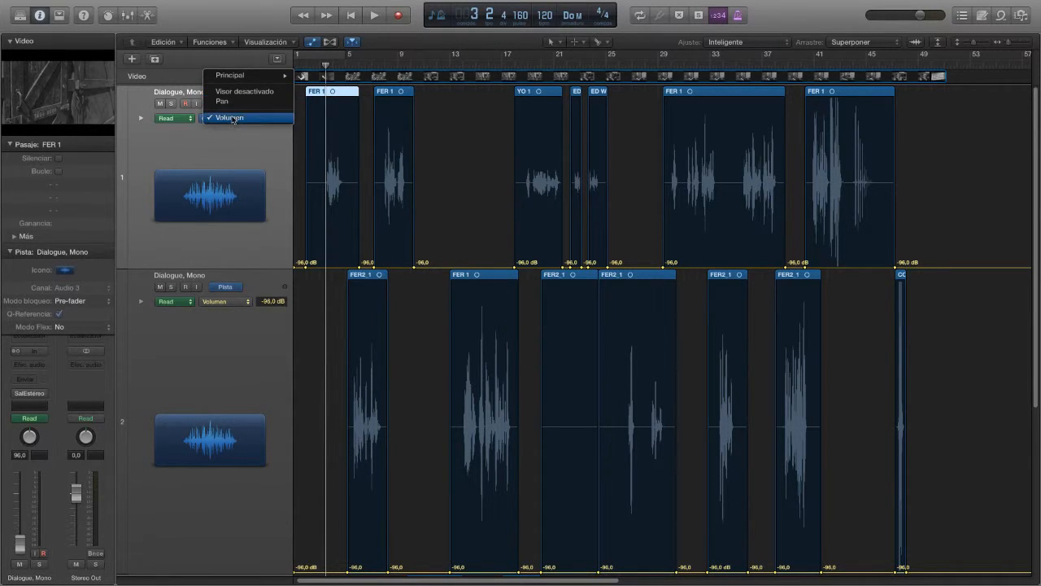
click(236, 116)
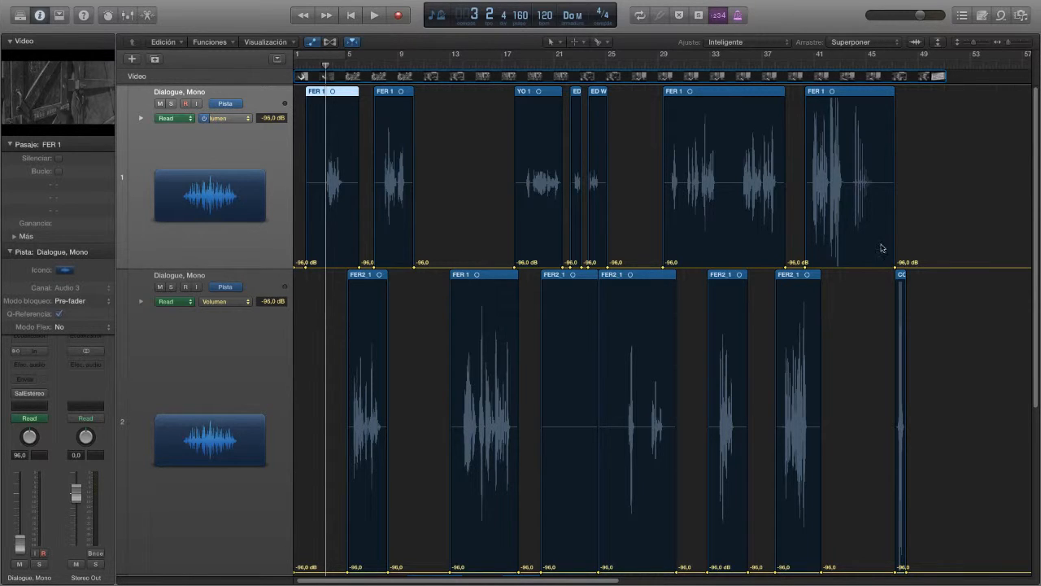
drag(912, 256, 294, 278)
key(Delete)
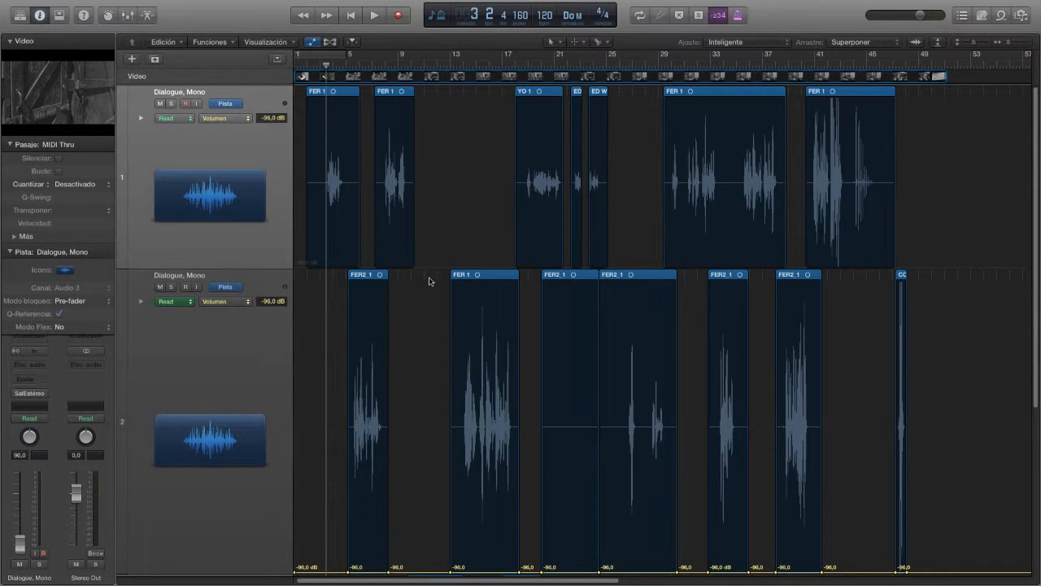
Raise the volume line of dialogue track 1 to -6.3 dB, and bring its channel fader up to -4.3 dB.
click(299, 191)
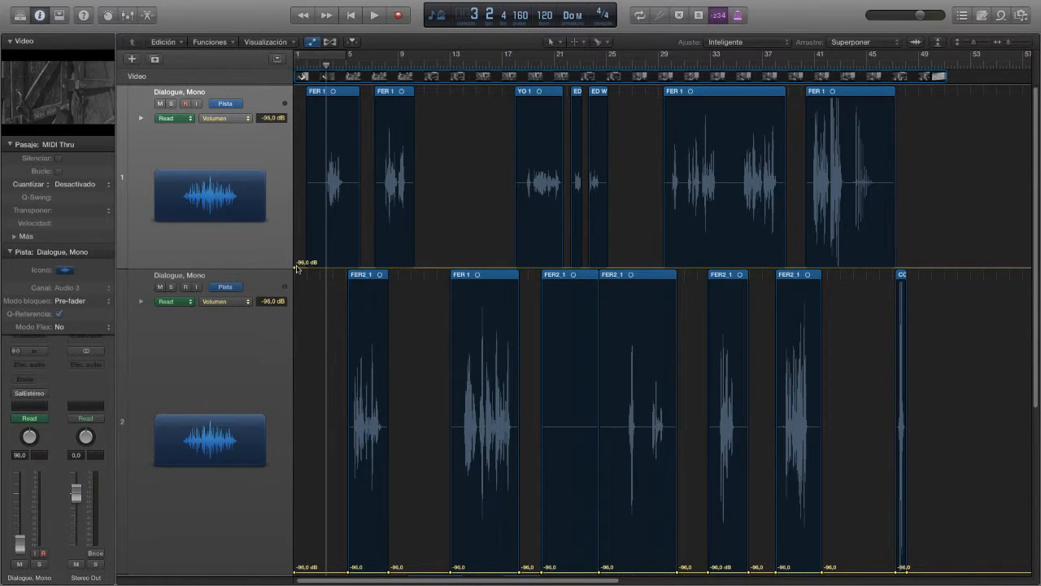
drag(293, 264, 304, 184)
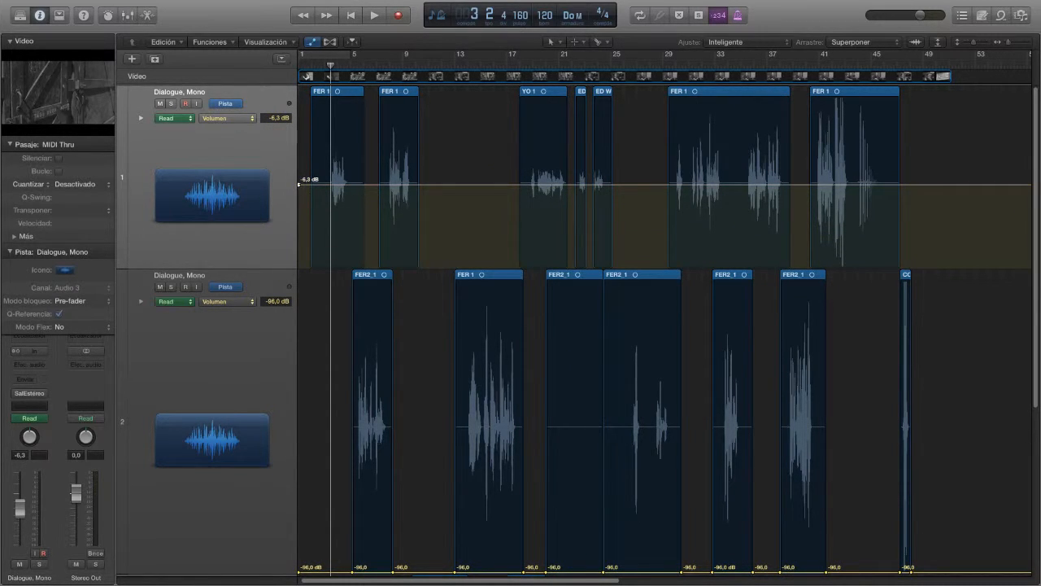
key(a)
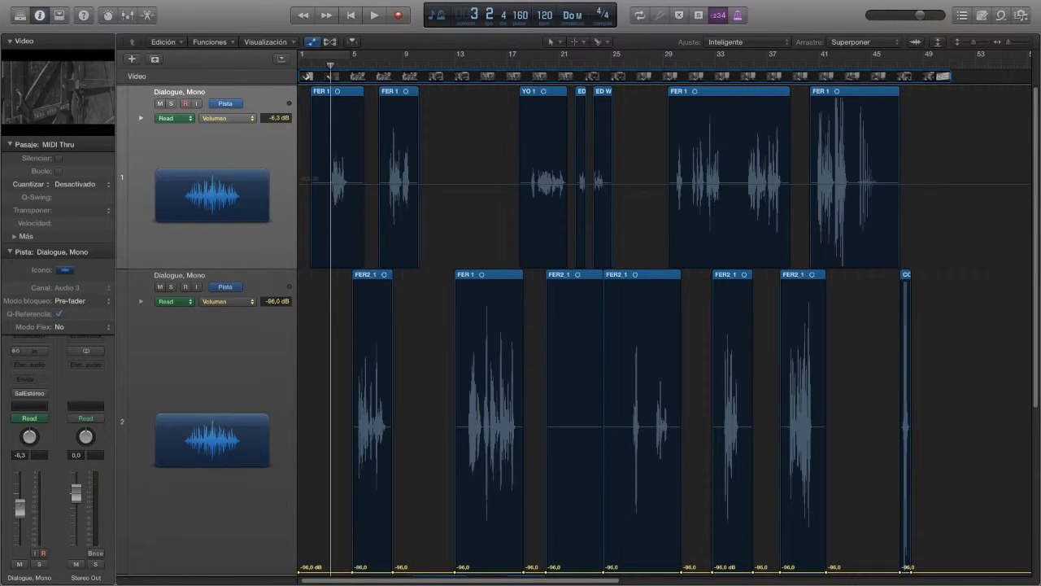
mouse_move(20, 509)
mouse_down()
mouse_move(20, 490)
mouse_move(20, 512)
mouse_move(20, 503)
mouse_up()
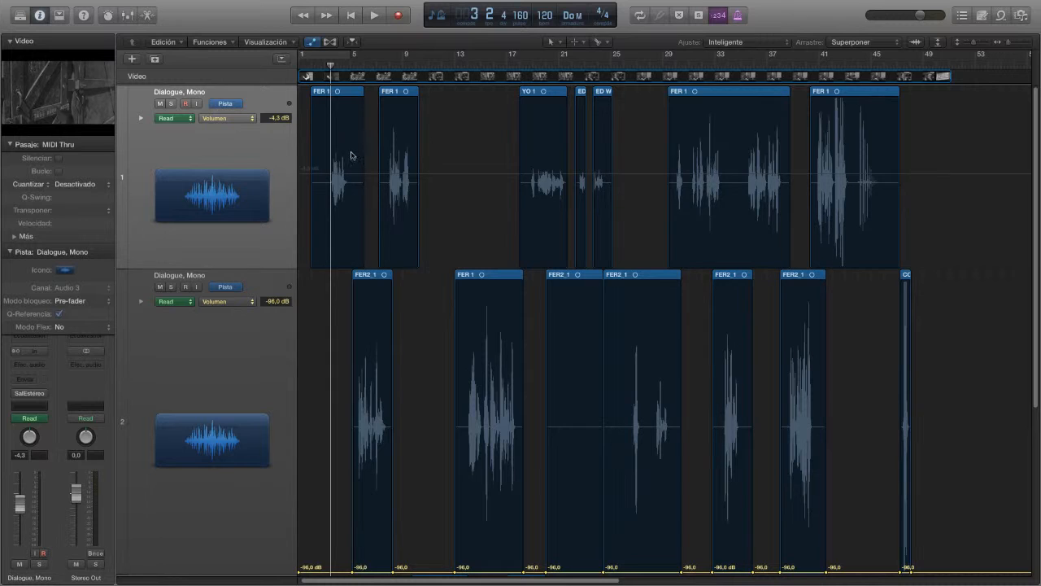
Play the dialogue from about bar 3 to bar 9, and select dialogue track 2.
key(space)
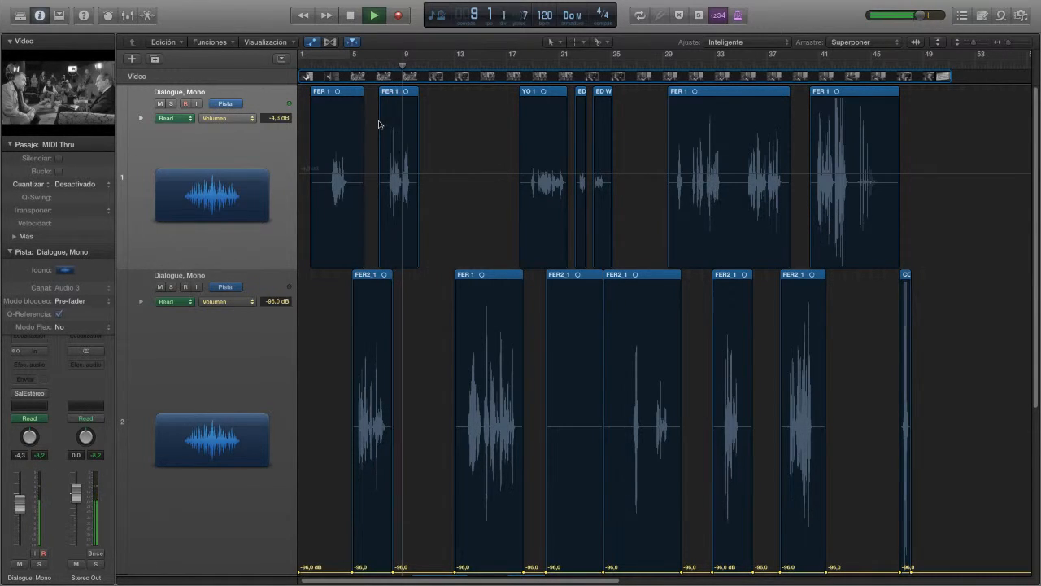
key(space)
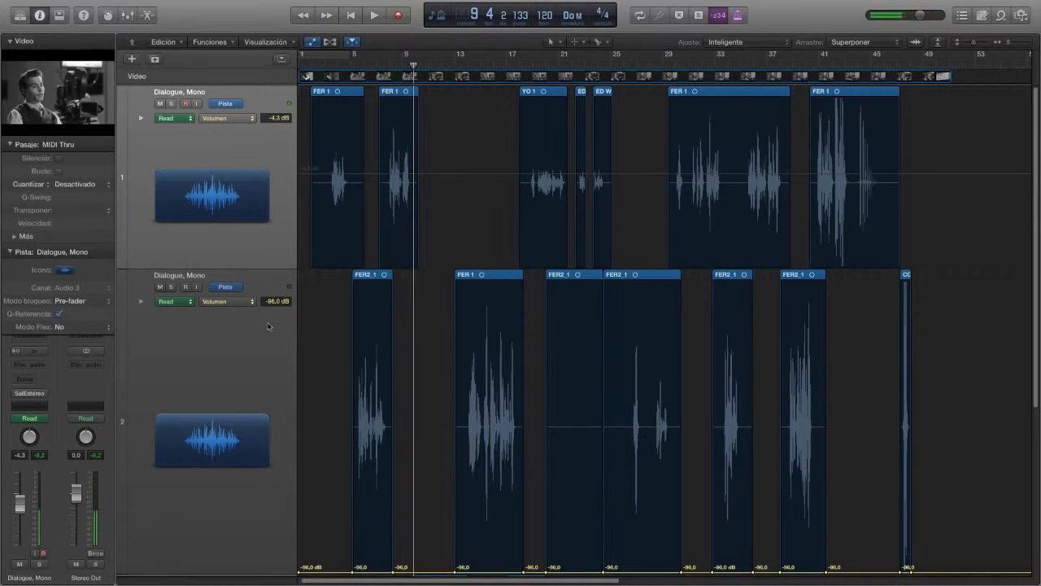
click(243, 391)
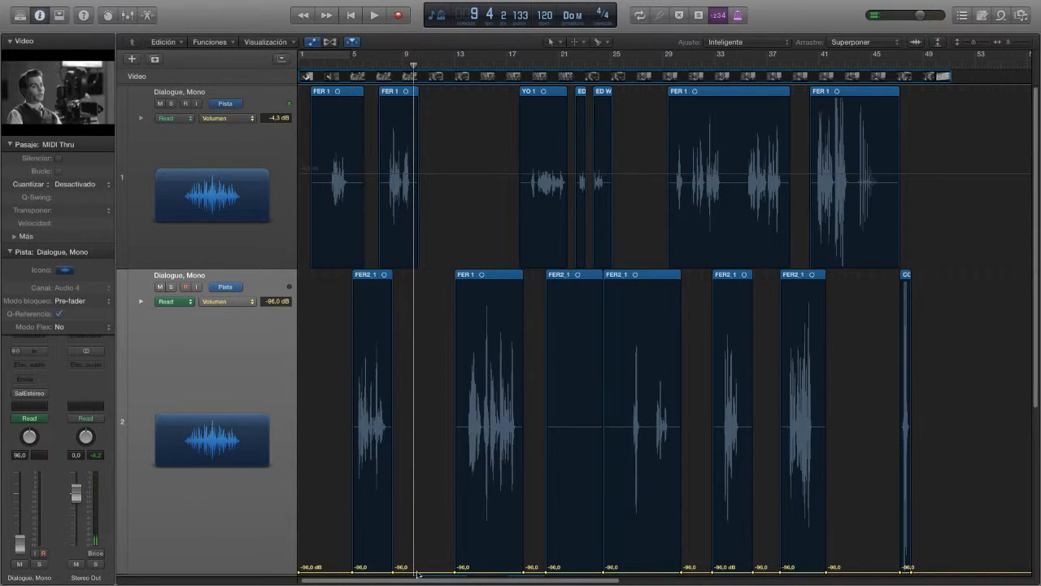
scroll(491, 423, down, 6)
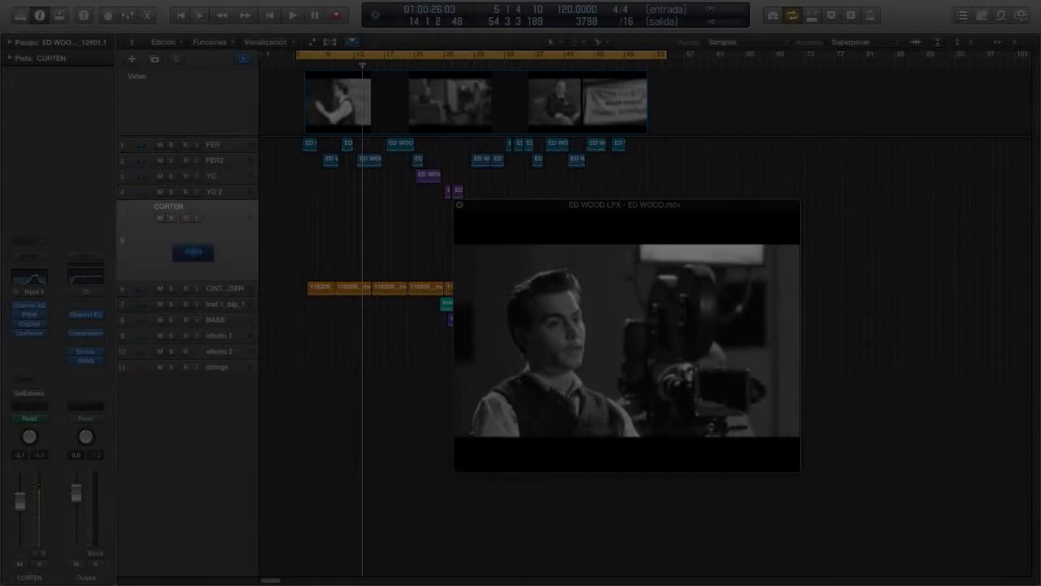
Move the floating video window of the ED WOOD LPX project around to inspect the regions it covers.
drag(756, 206, 676, 184)
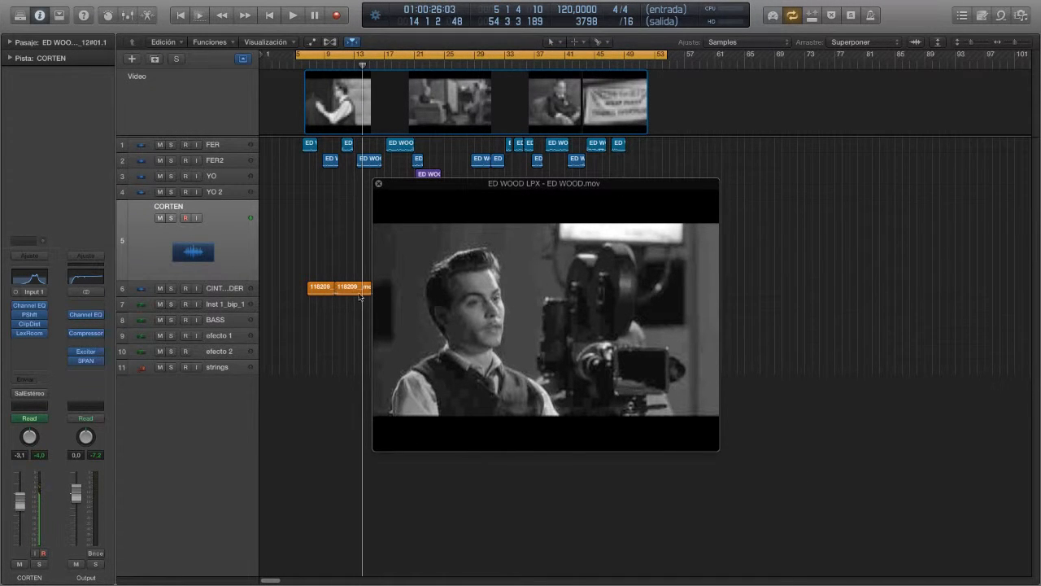
drag(433, 183, 624, 221)
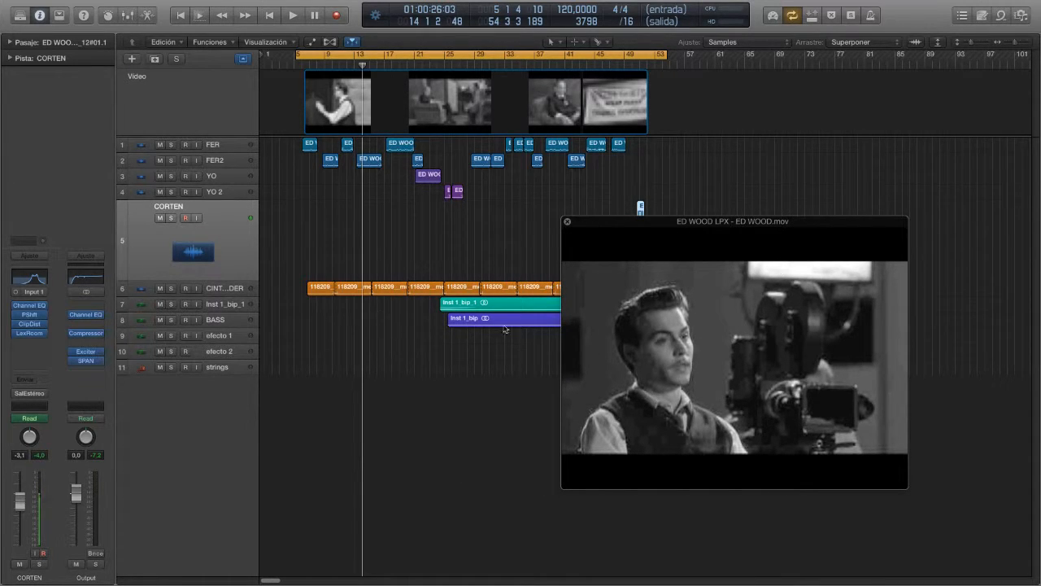
drag(628, 219, 547, 151)
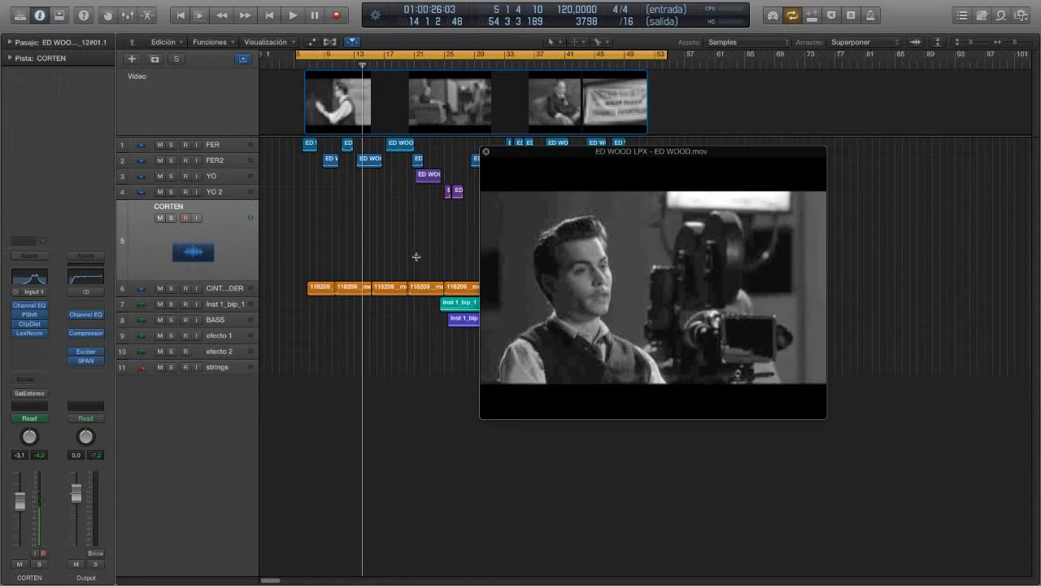
Play the project from the start of the cycle range while repositioning and enlarging the floating video window.
key(space)
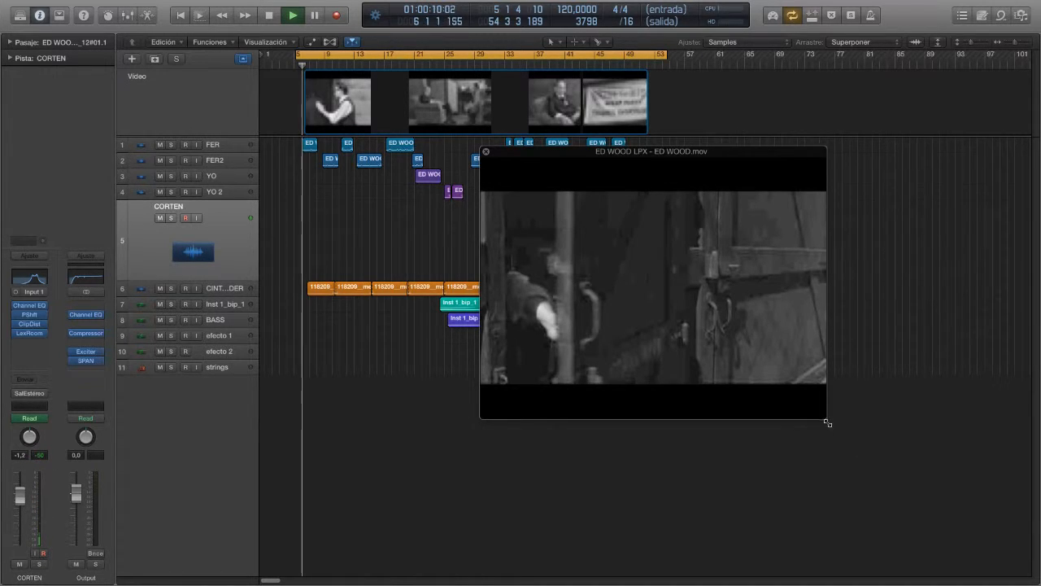
drag(827, 423, 980, 535)
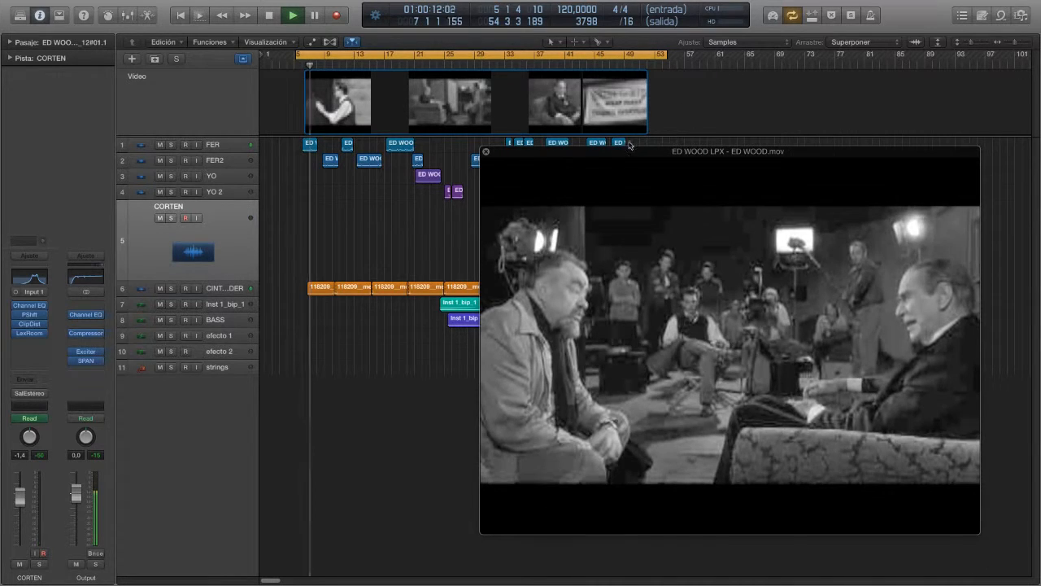
drag(623, 153, 418, 42)
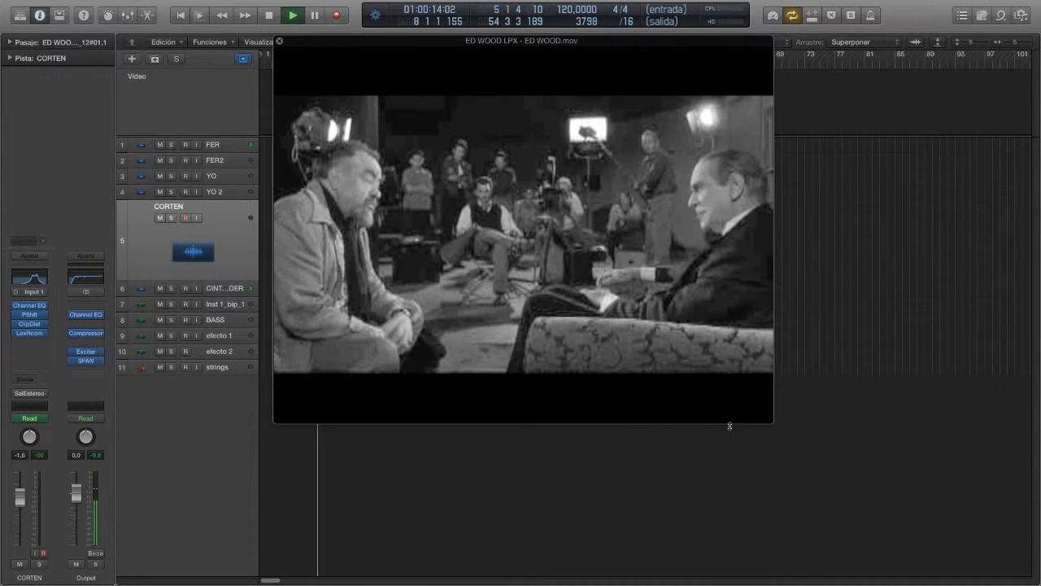
drag(773, 423, 850, 481)
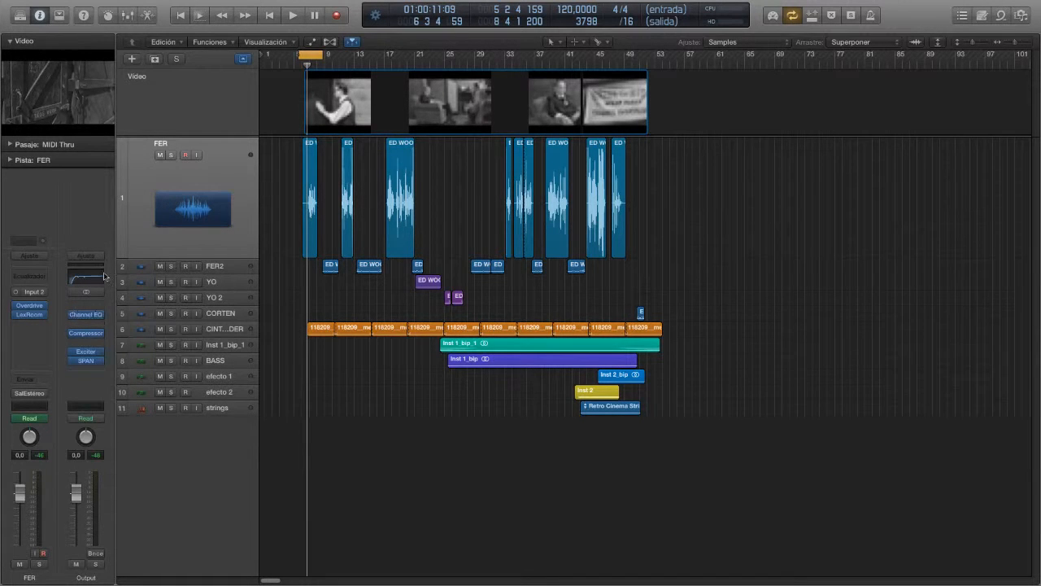
Open the video in a floating window, play a short stretch from about bar 6, and close the window.
double_click(80, 109)
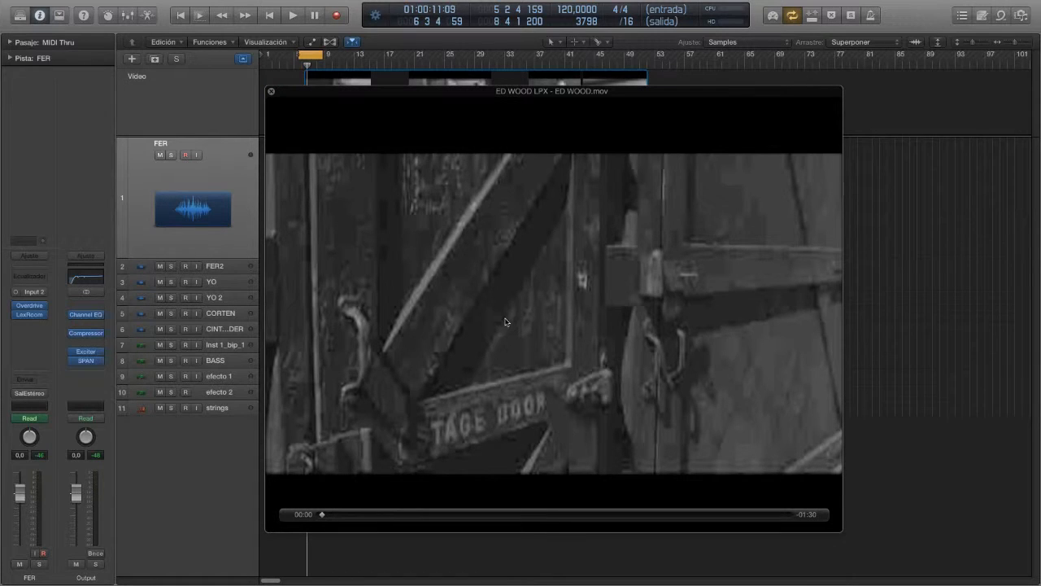
click(271, 91)
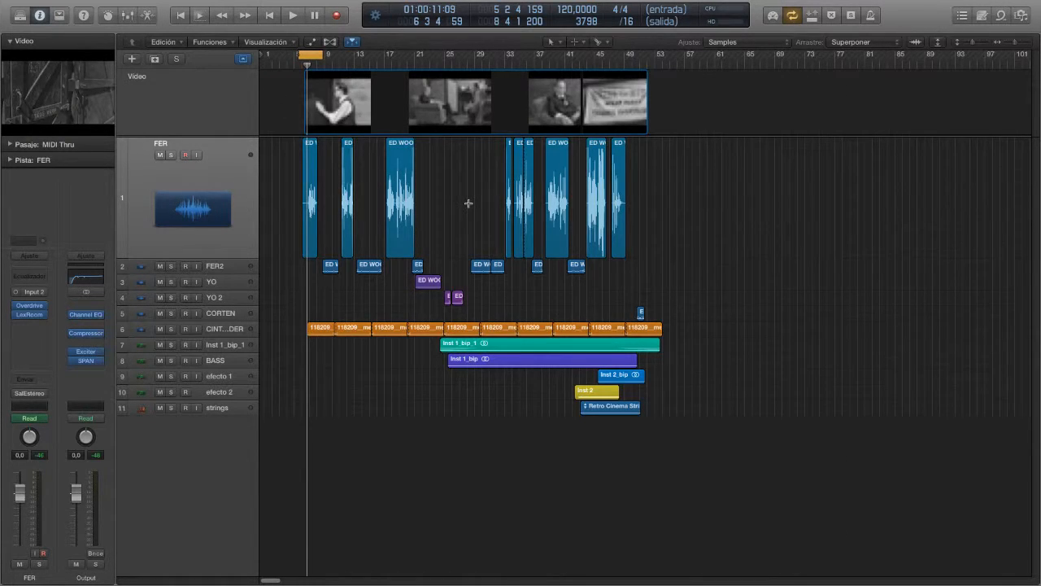
double_click(55, 101)
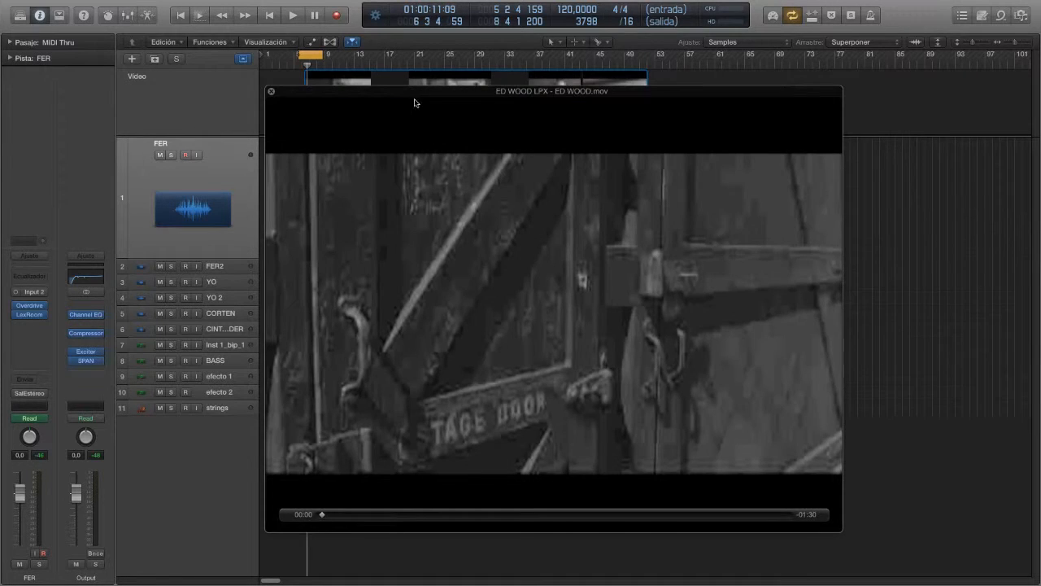
drag(414, 103, 479, 134)
key(space)
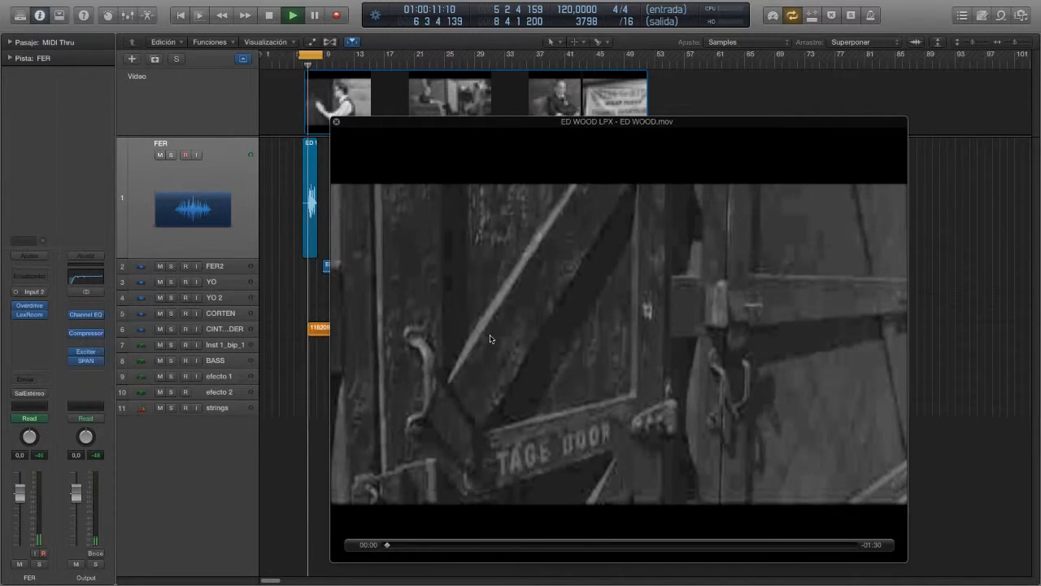
key(space)
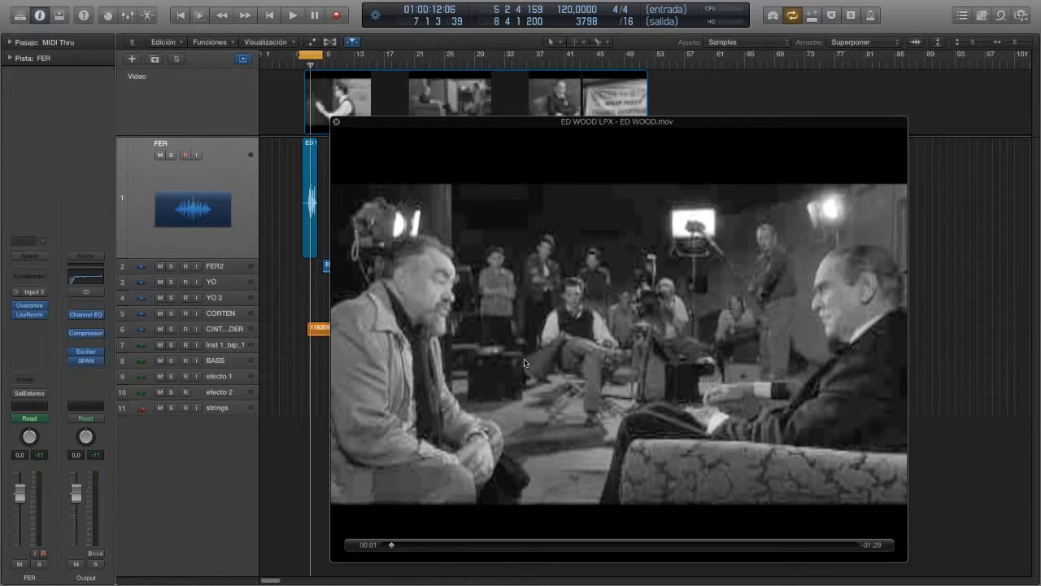
click(336, 122)
Examine the LexRoom reverb settings on the FER track and close the plug-in.
click(26, 317)
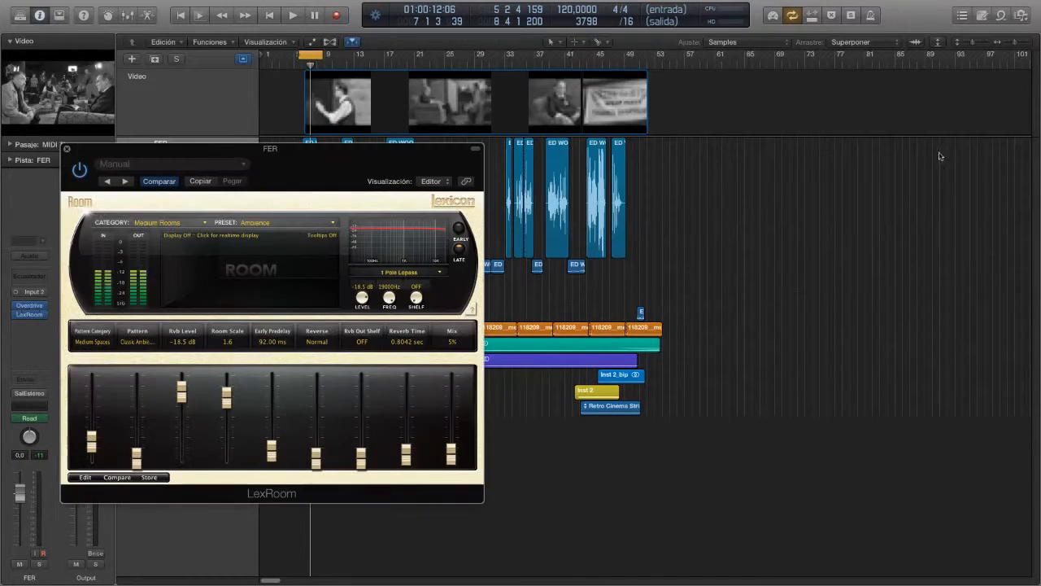
drag(227, 156, 589, 129)
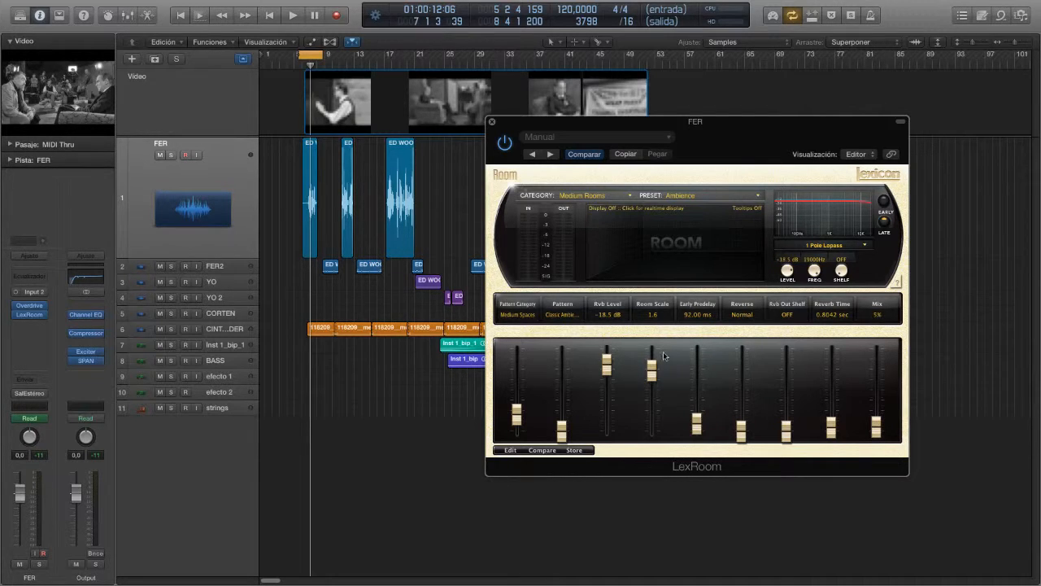
click(490, 123)
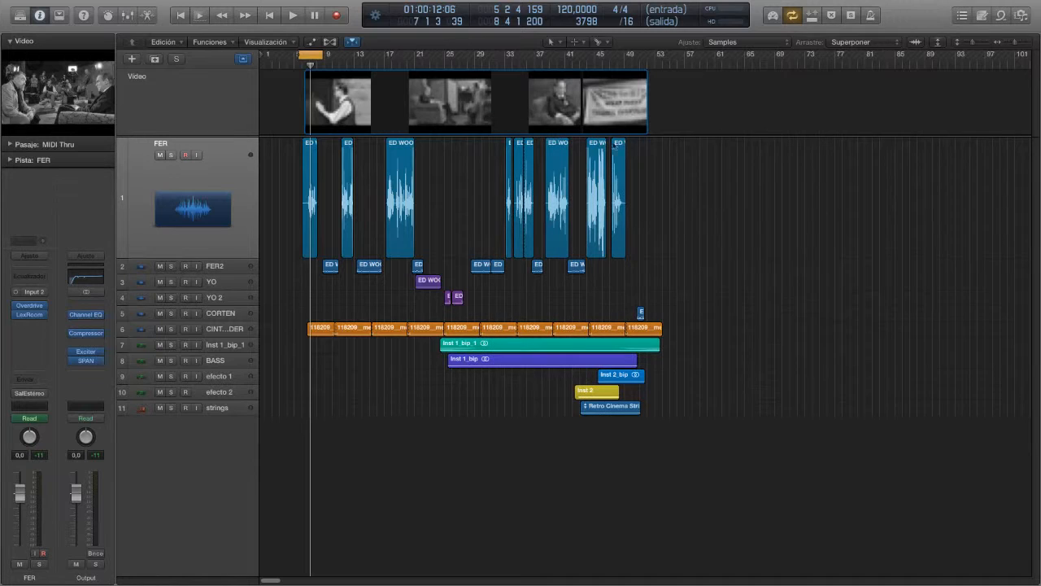
Examine the Overdrive settings on the FER track and close the plug-in.
click(15, 305)
click(29, 305)
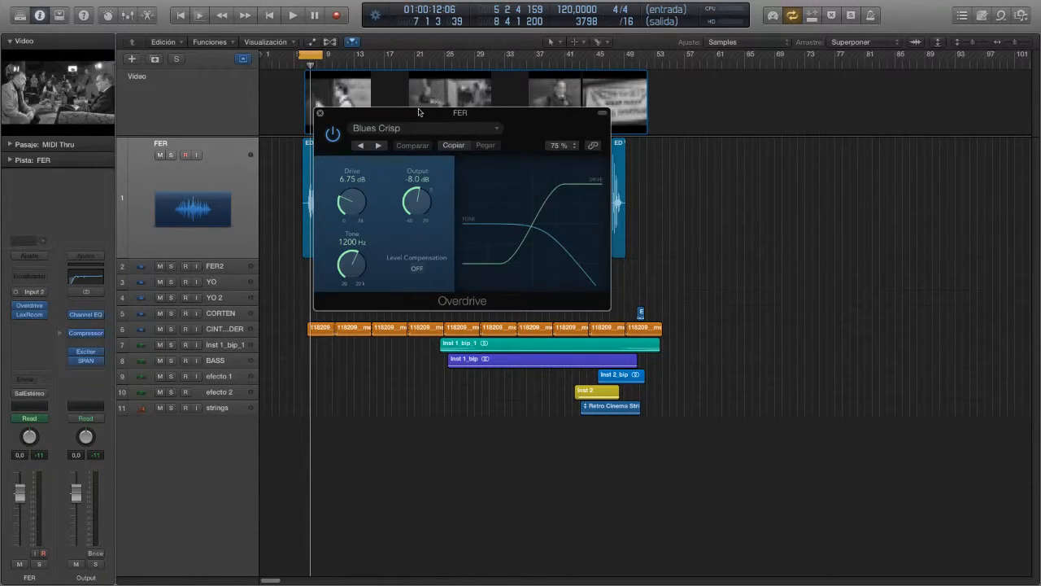
drag(418, 111, 605, 240)
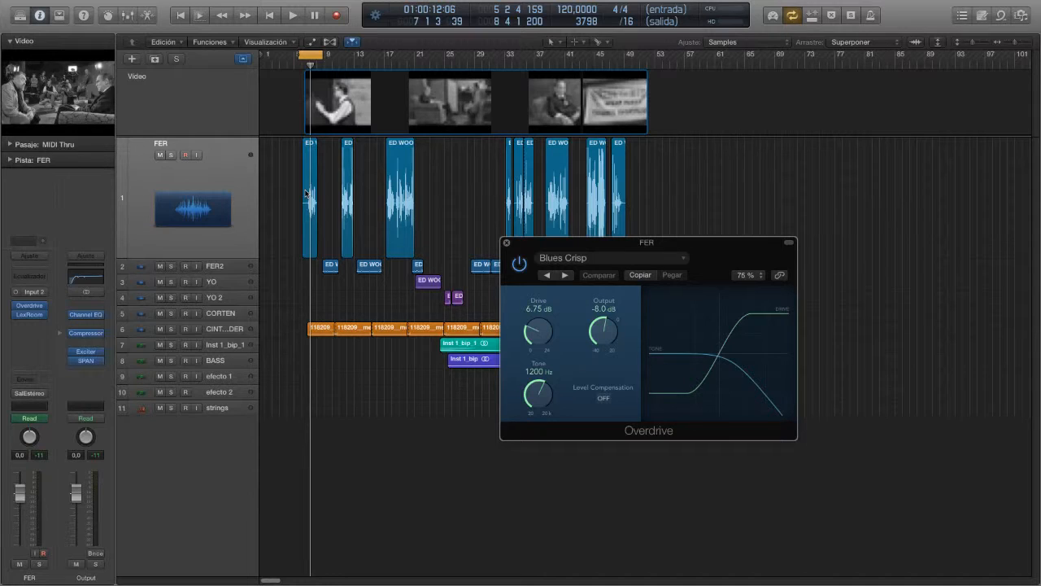
click(506, 246)
Solo the FER track, bypass its Overdrive and LexRoom plug-ins, and play its first dialogue region without effects.
key(space)
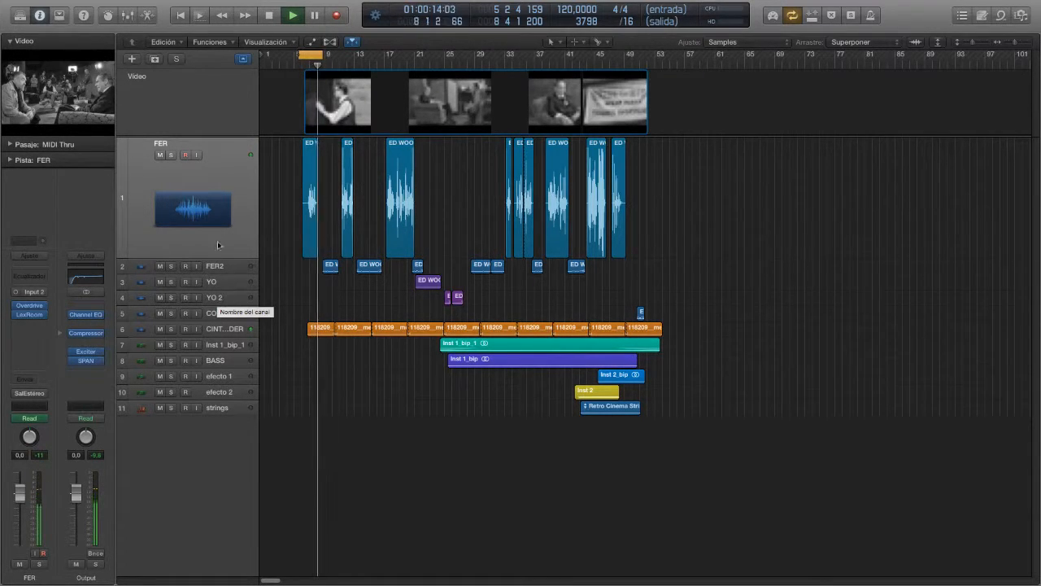
key(s)
key(space)
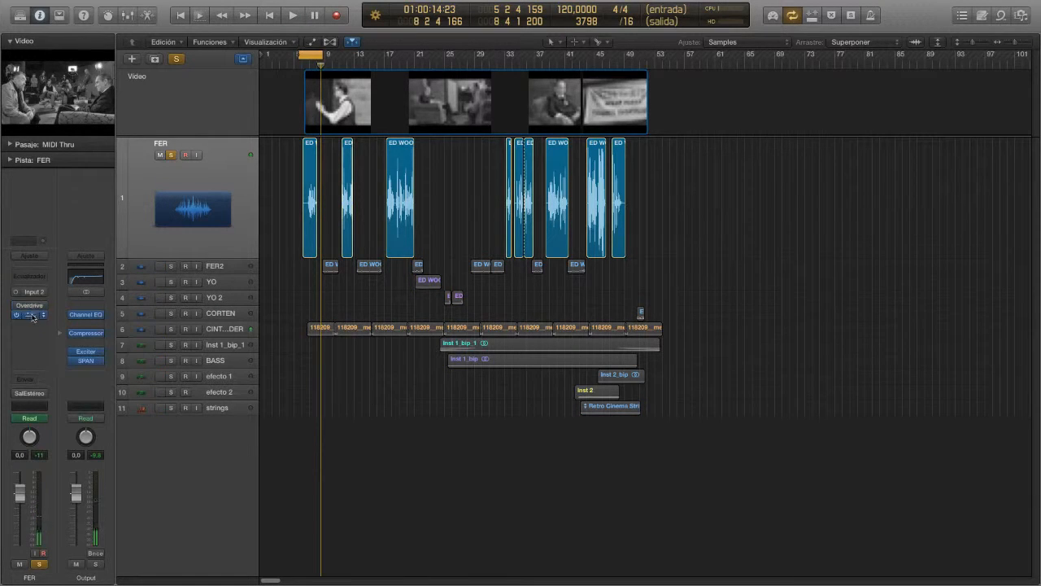
key(space)
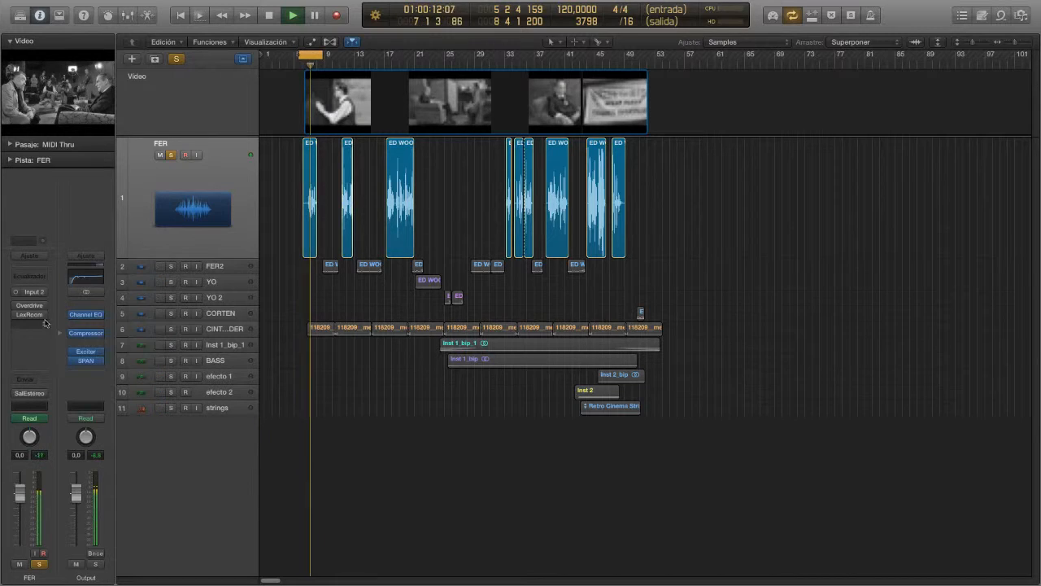
key(space)
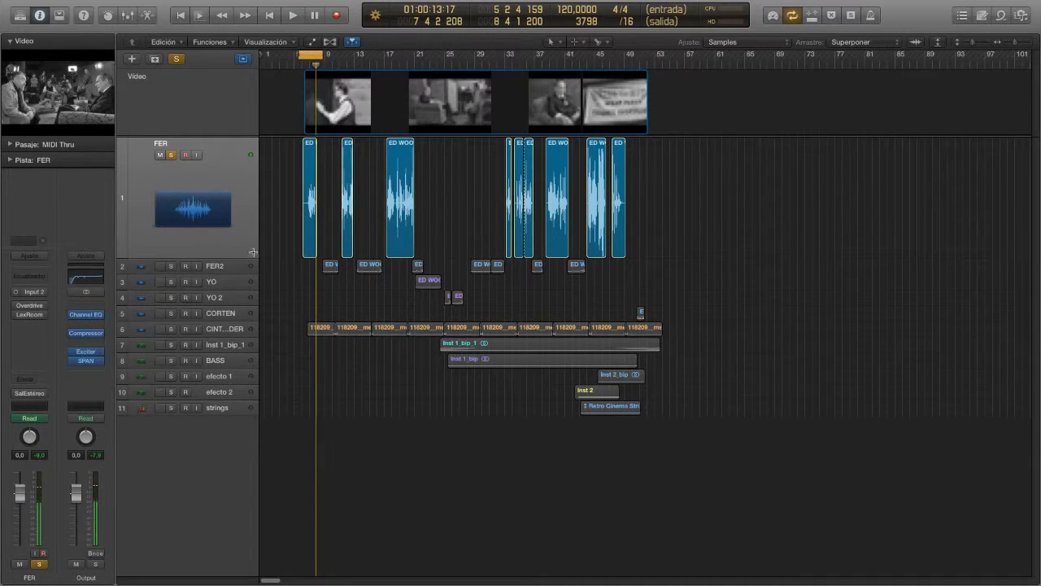
Turn Overdrive and LexRoom back on for the FER track and play the same passage with effects.
mouse_move(29, 318)
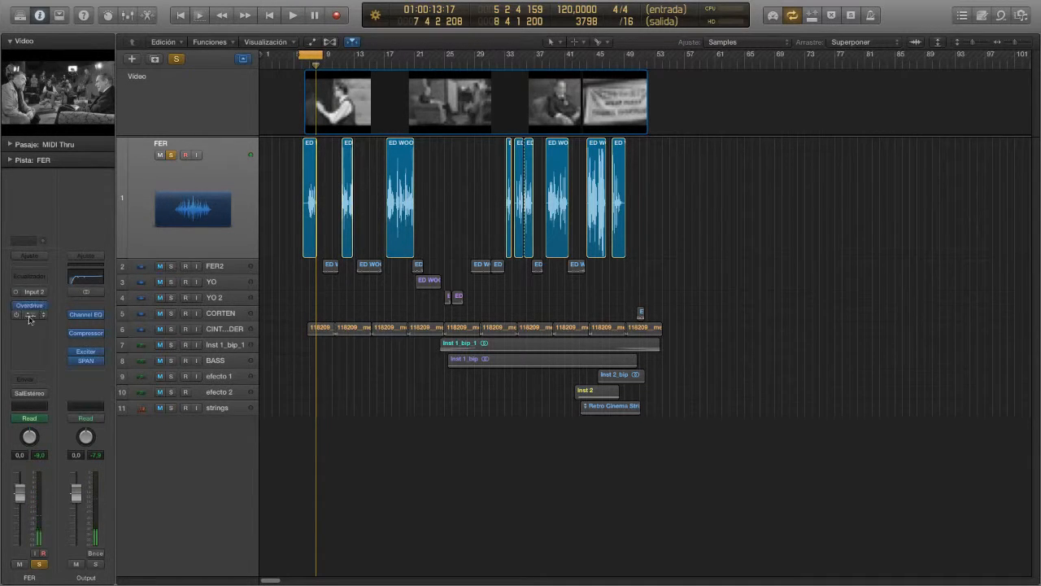
key(space)
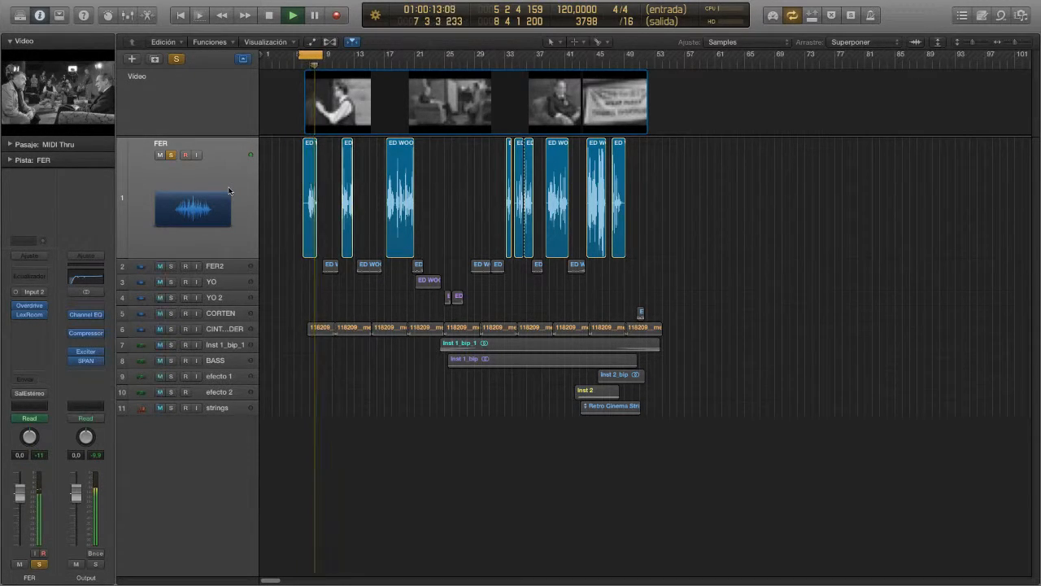
key(space)
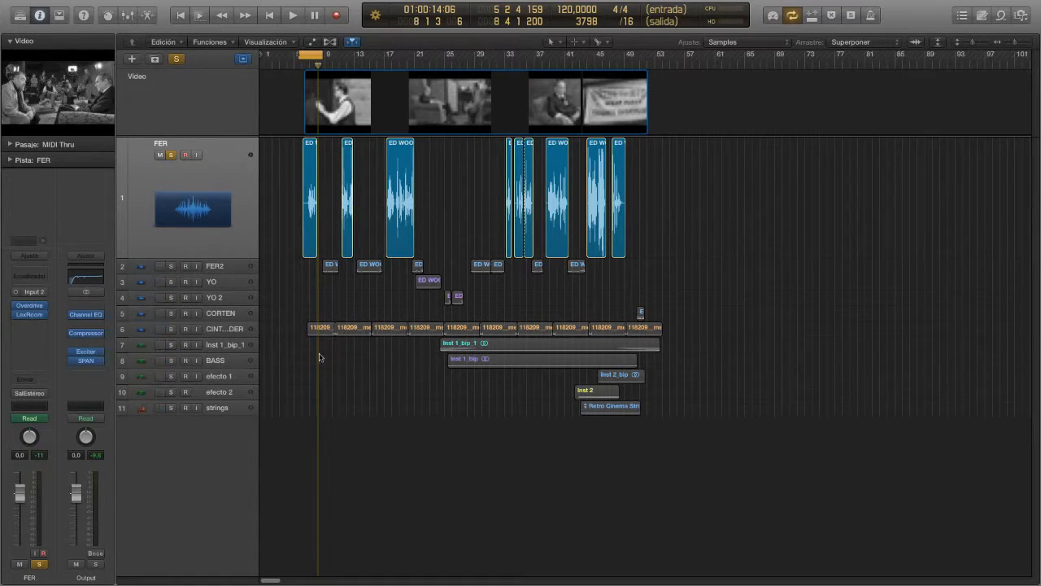
Turn off solo on the FER track, play the full mix from about bar 26, and switch off the cycle range.
click(171, 156)
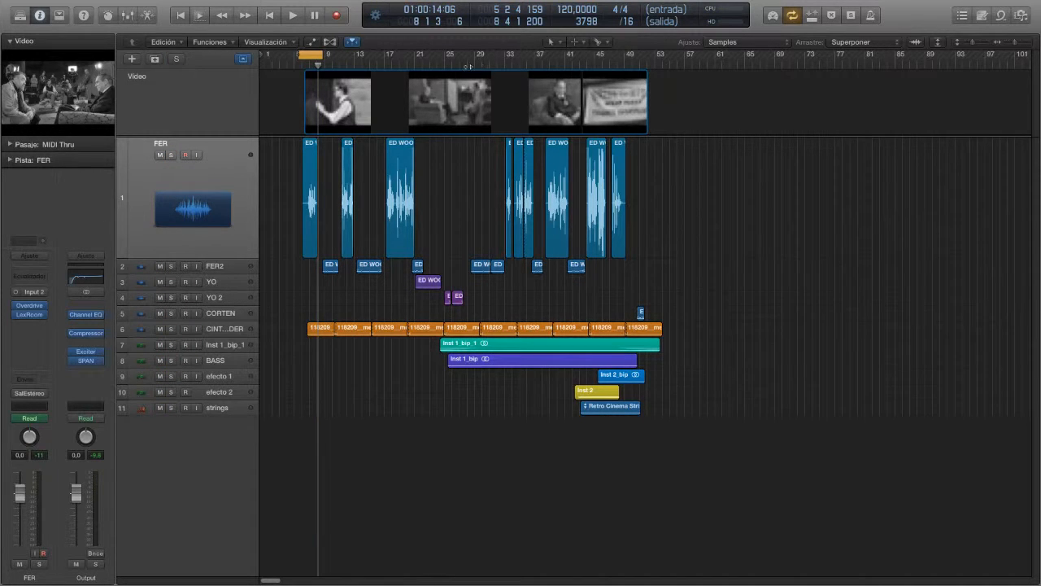
click(451, 65)
key(space)
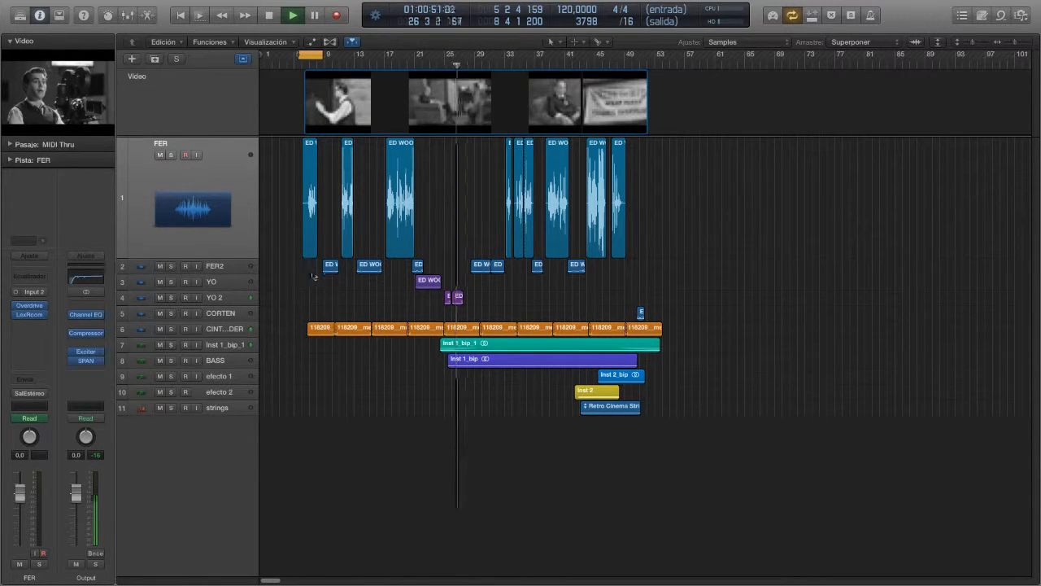
click(313, 57)
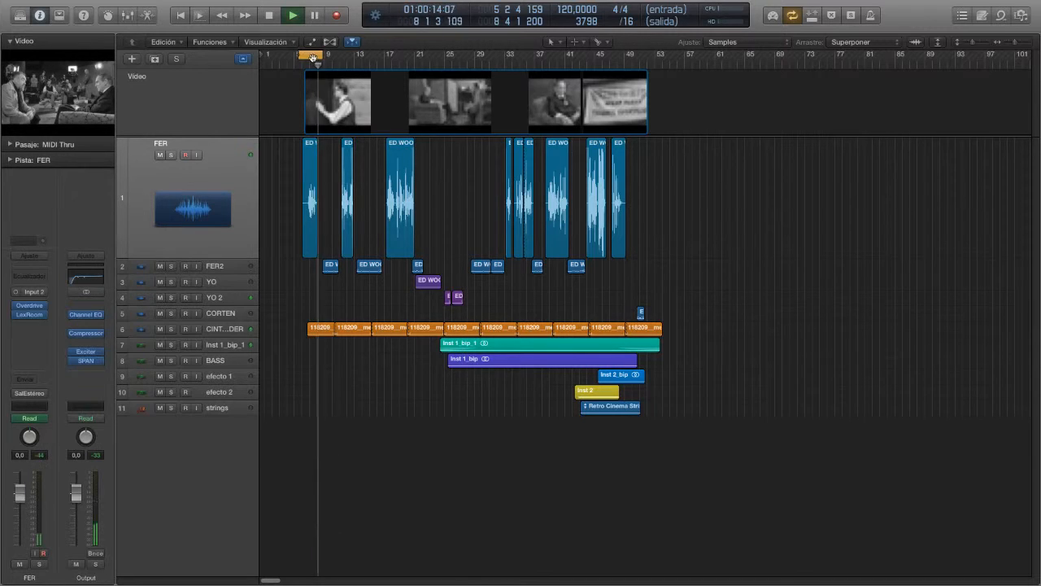
click(313, 57)
Play the full mix from about bar 29, stop it, and examine the Inst 1_bip_1 and BASS music tracks.
click(482, 65)
key(space)
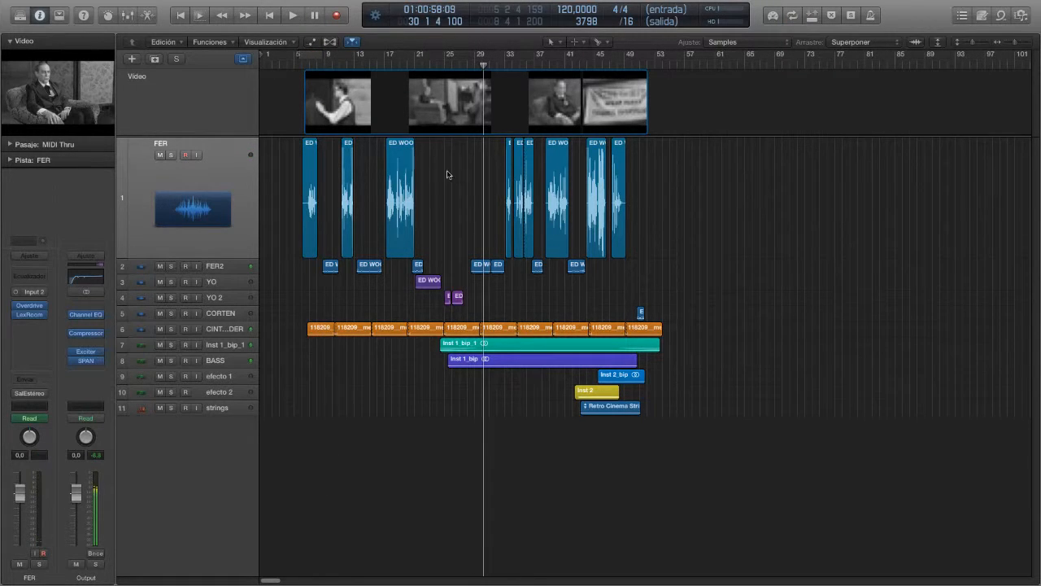
click(218, 345)
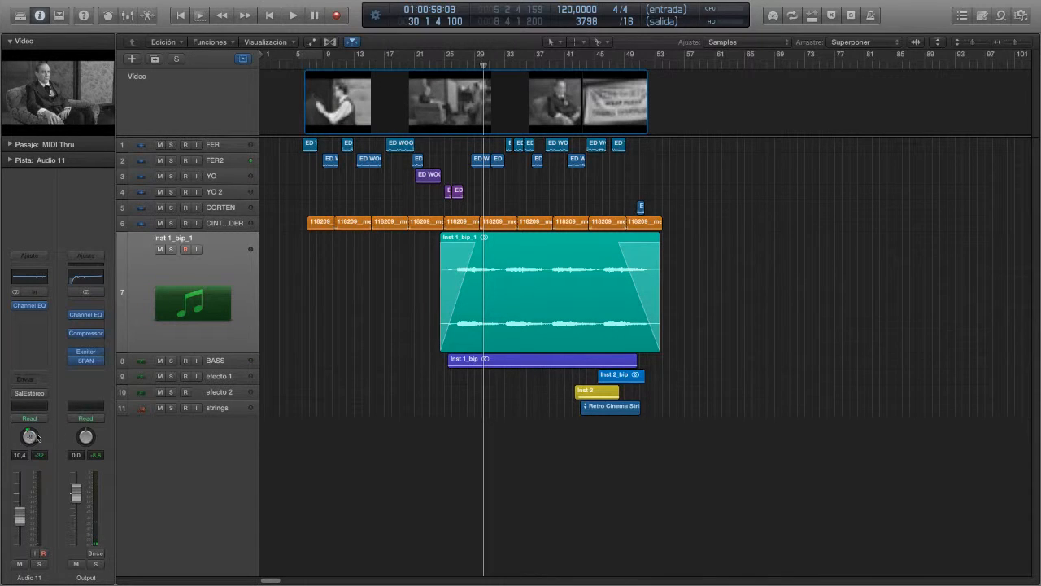
click(239, 360)
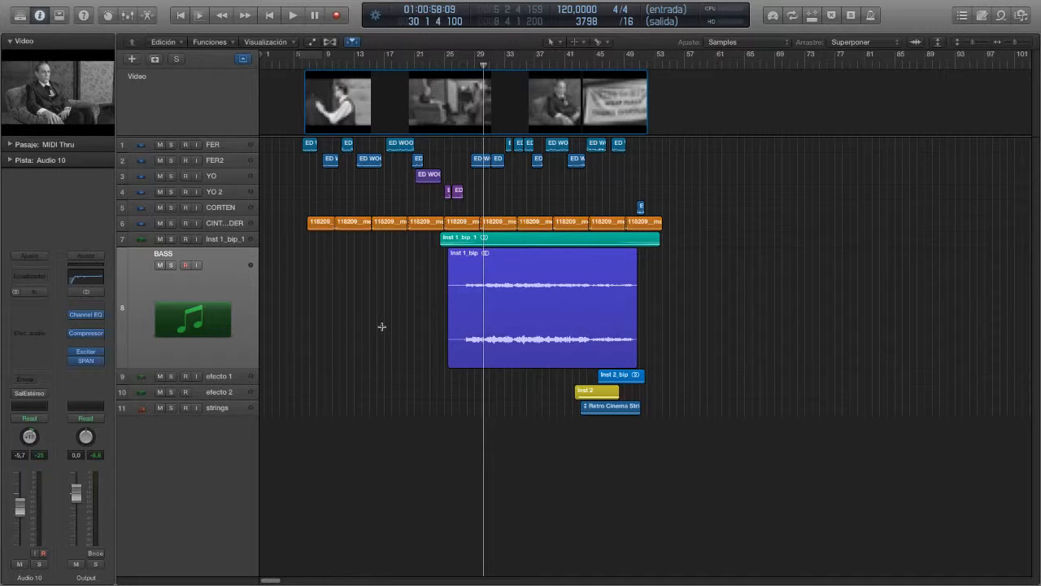
Select the CORTEN track and play its single voice region near bar 50 in the mix, viewed up close.
click(213, 208)
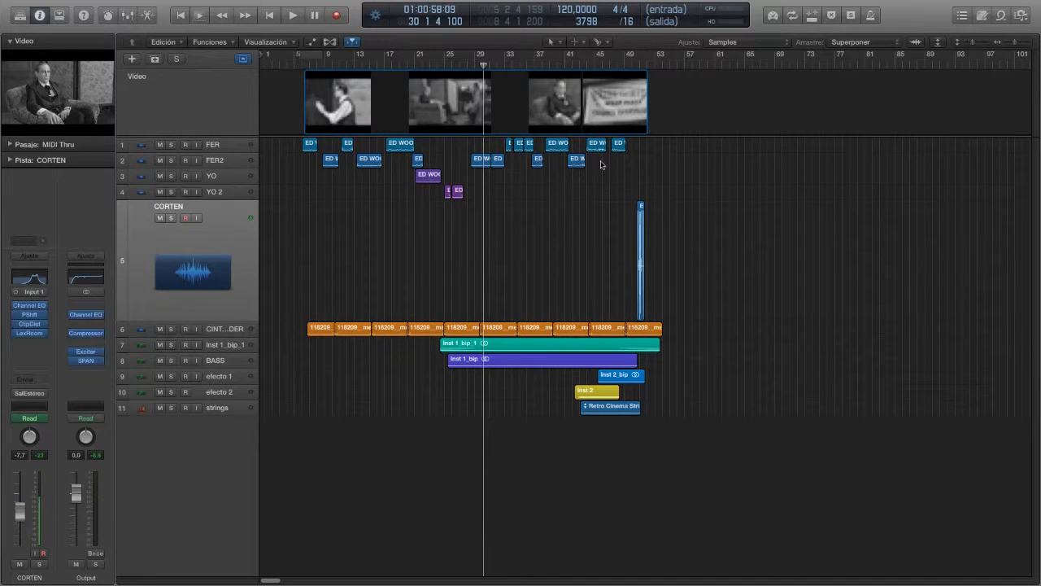
click(634, 65)
key(space)
scroll(621, 102, up, 3)
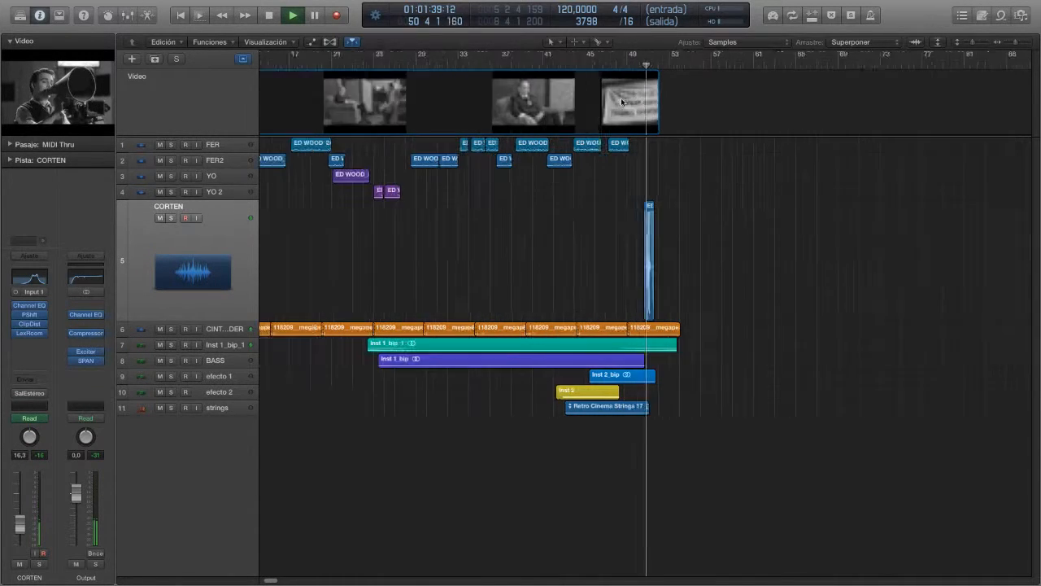
scroll(622, 101, up, 3)
key(space)
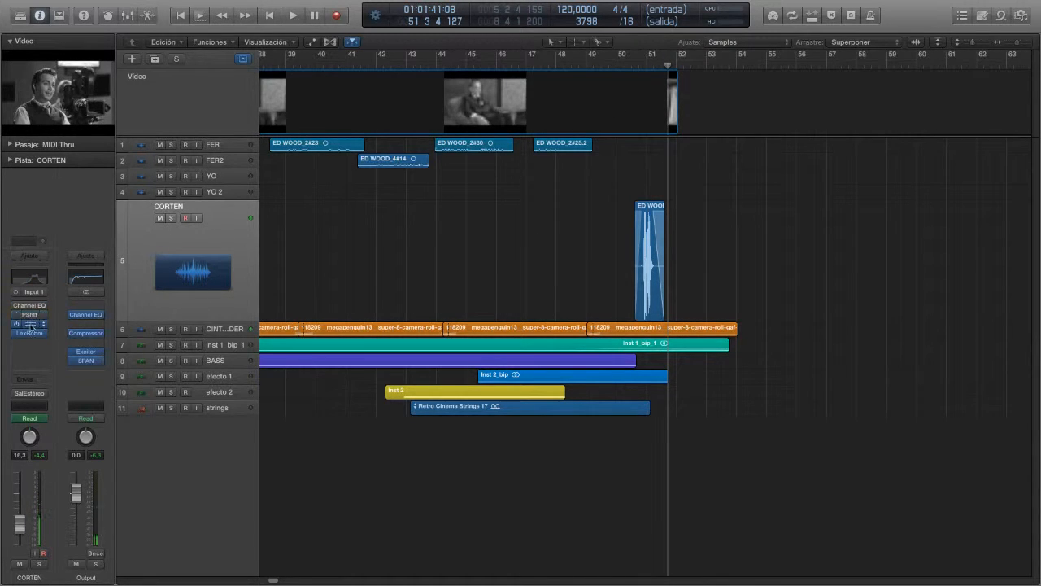
Set a cycle range around the CORTEN region from 50 2 2 35 to 51 4 3 138 and play it with its plug-ins bypassed.
drag(626, 55, 675, 61)
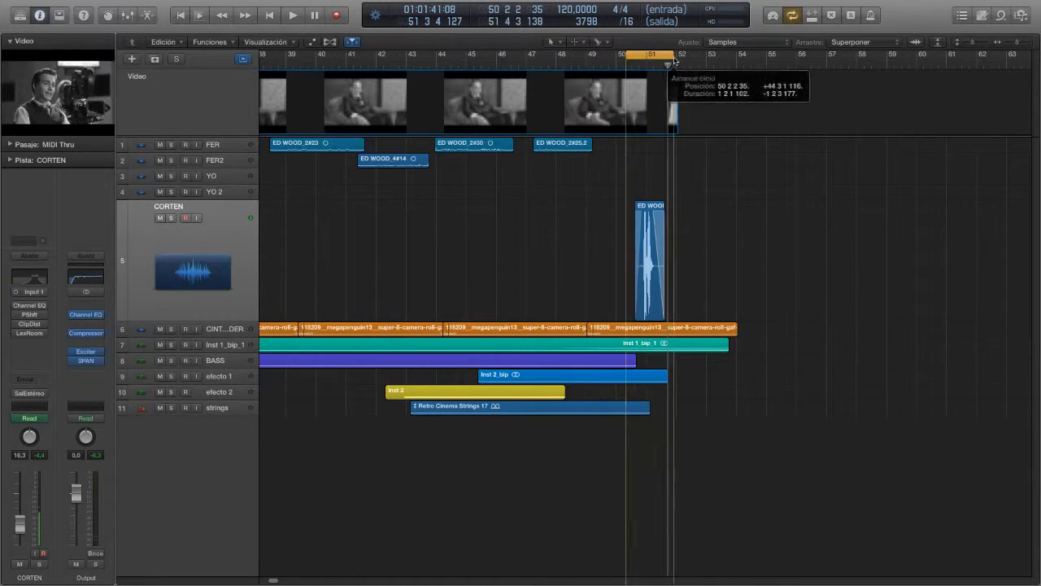
key(space)
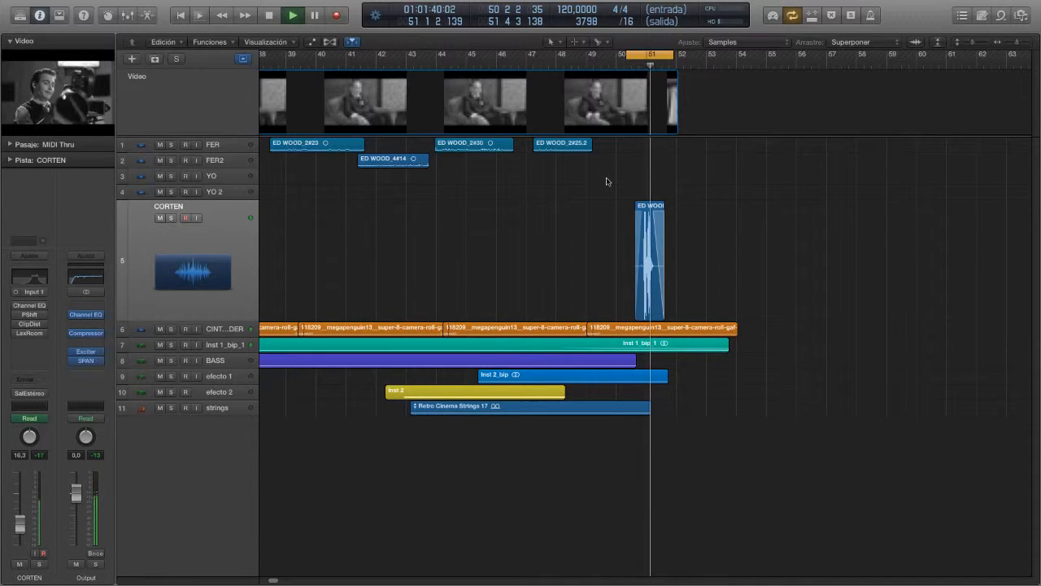
key(space)
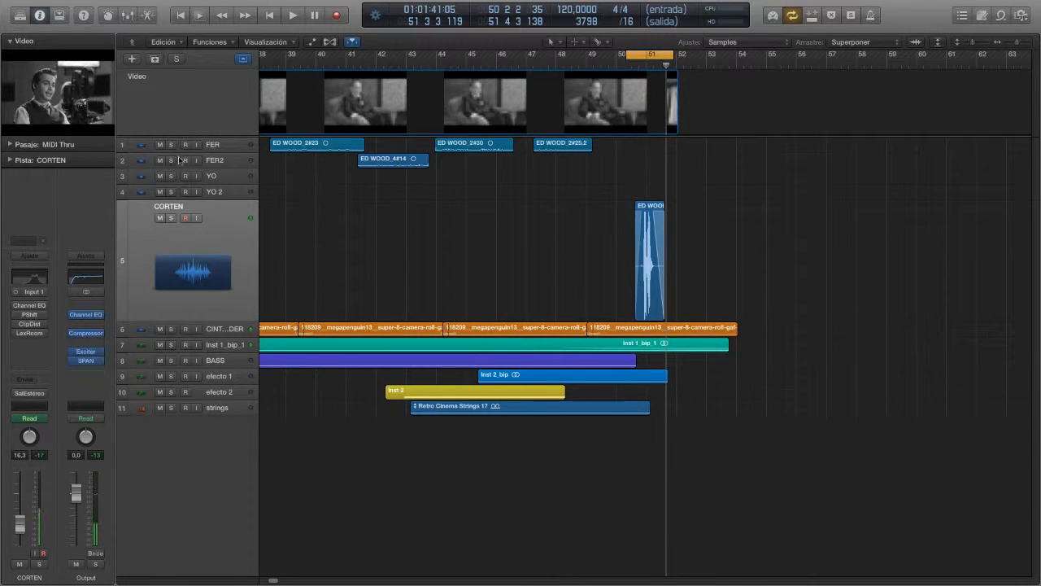
Turn Channel EQ back on for the CORTEN track and examine its Phone Filter Notch curve and preset categories.
alt+click(33, 307)
click(29, 308)
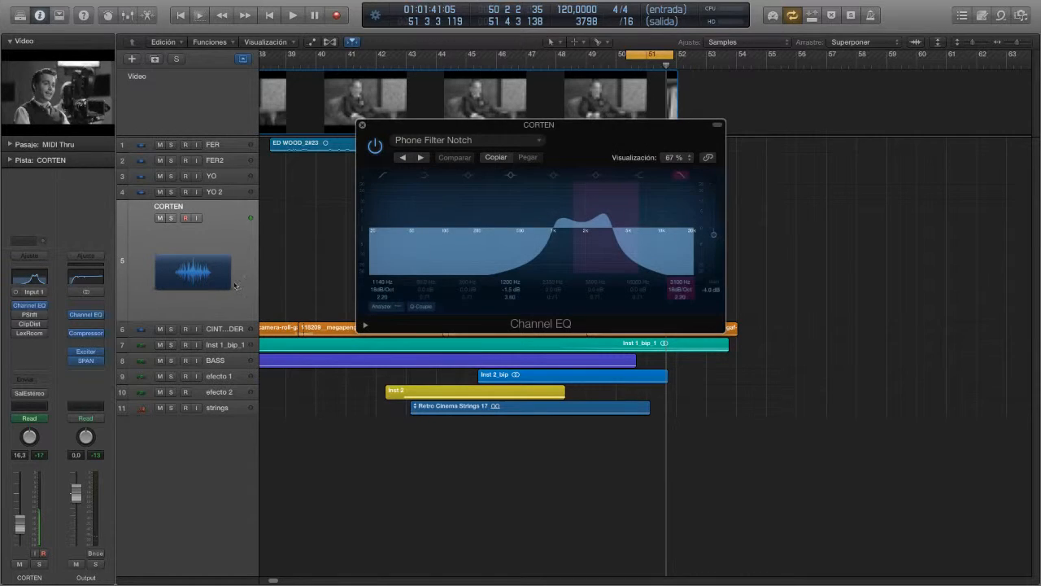
click(461, 144)
mouse_move(448, 410)
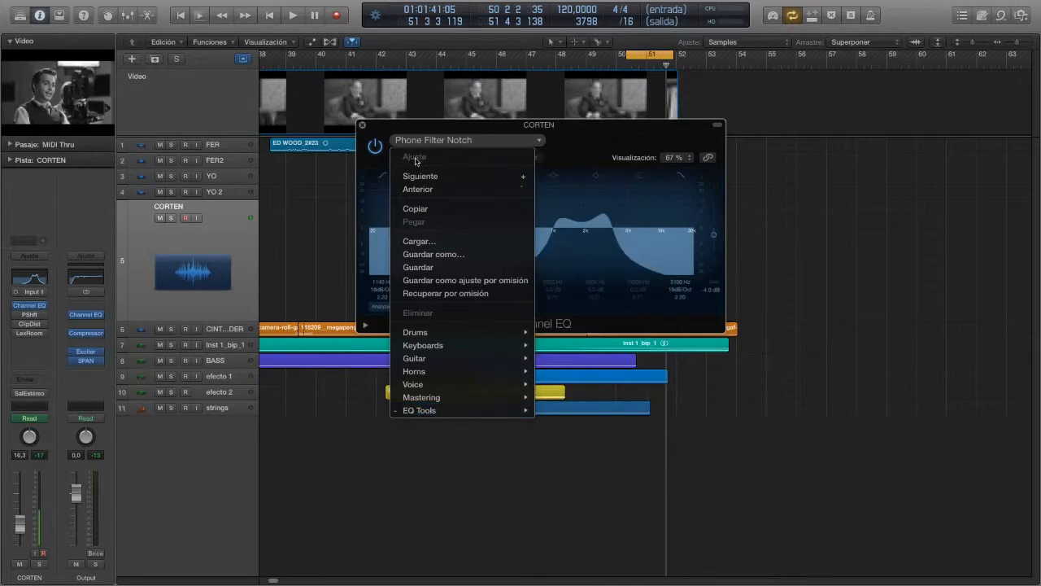
click(801, 247)
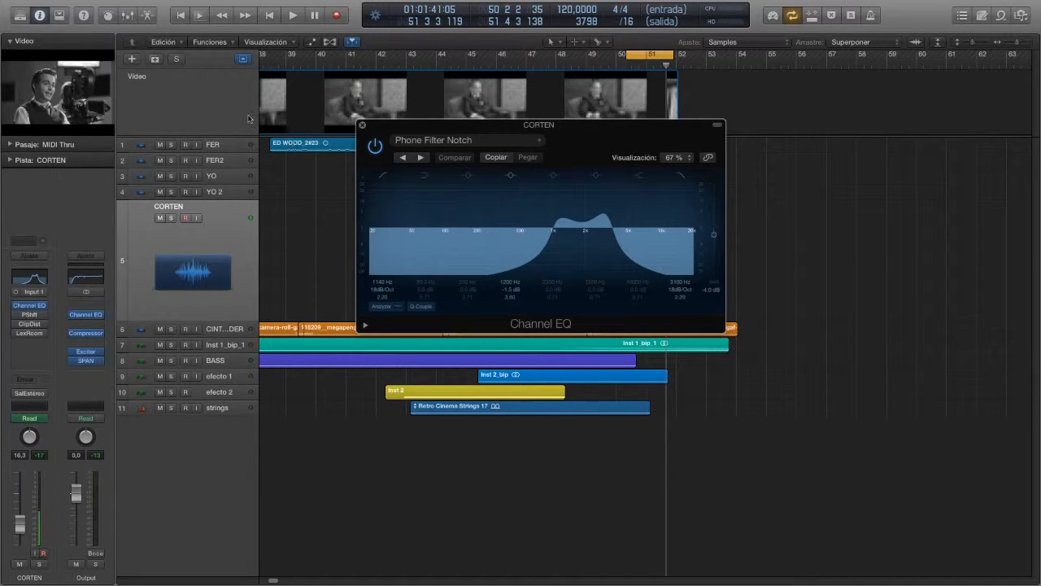
Examine the CORTEN track's Clip Distortion and Pitch Shifter settings, and close all of its open plug-in windows.
click(32, 324)
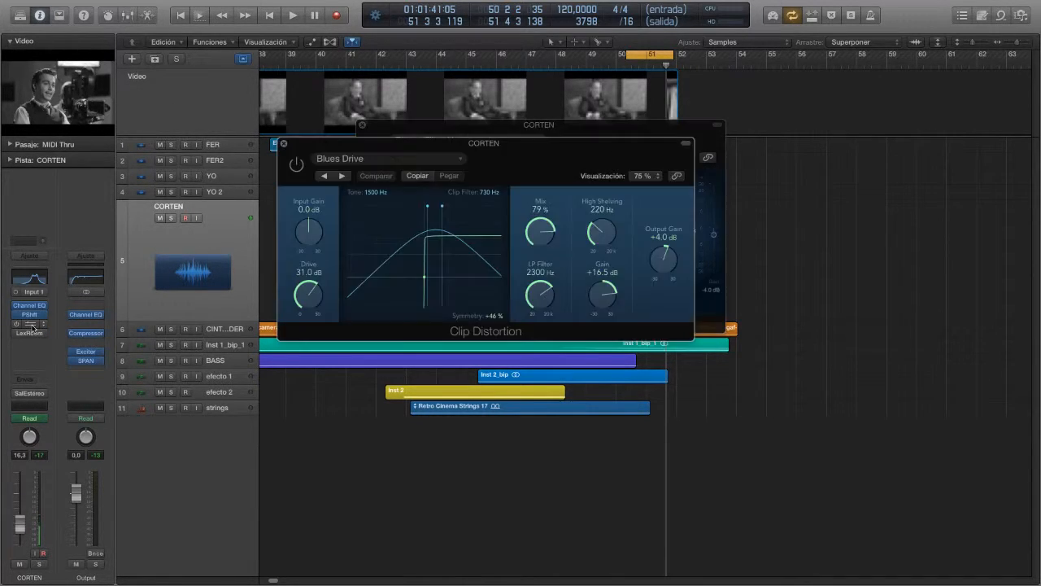
click(283, 143)
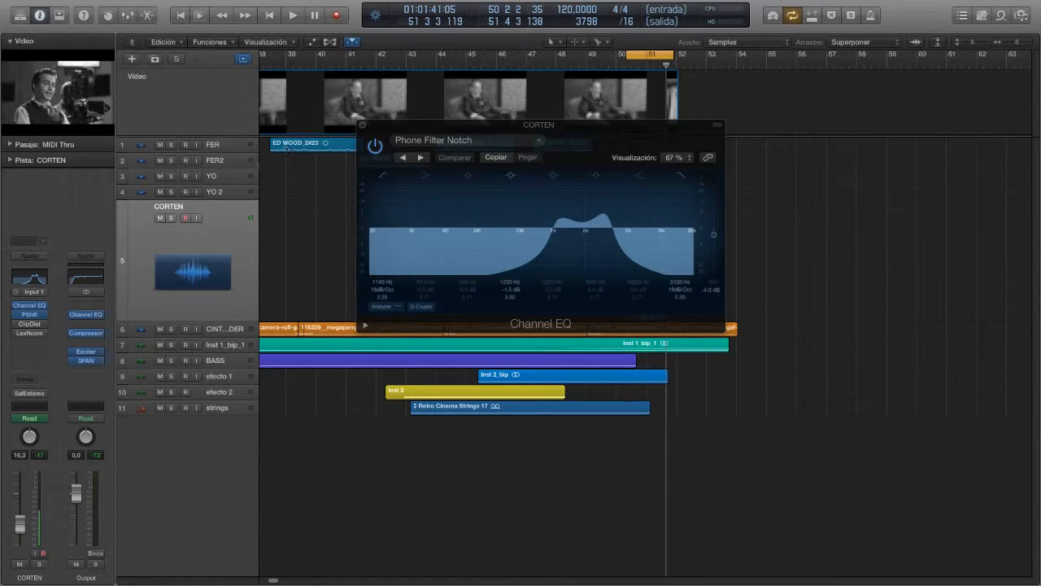
click(30, 314)
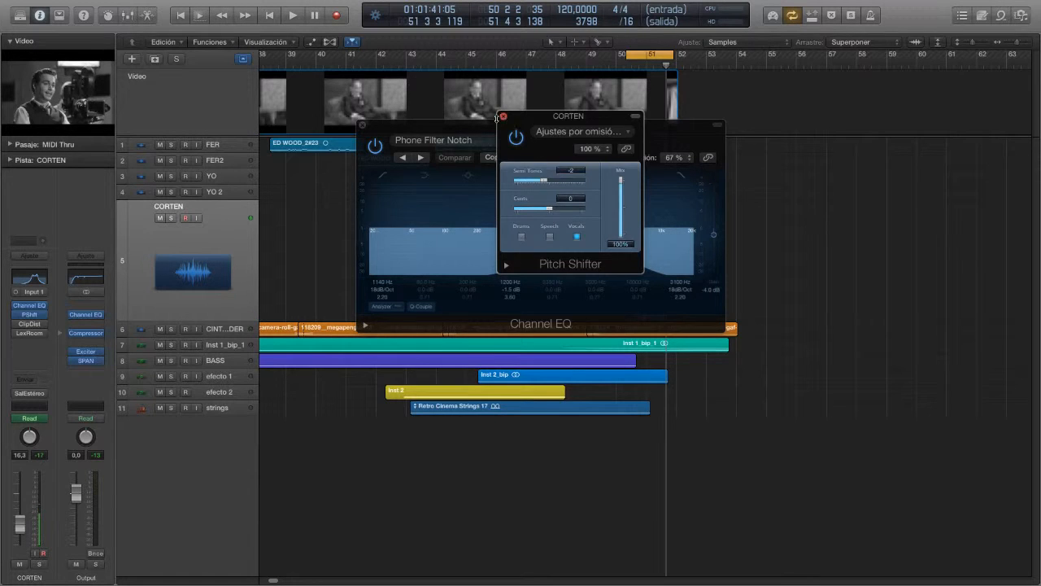
click(502, 116)
click(363, 126)
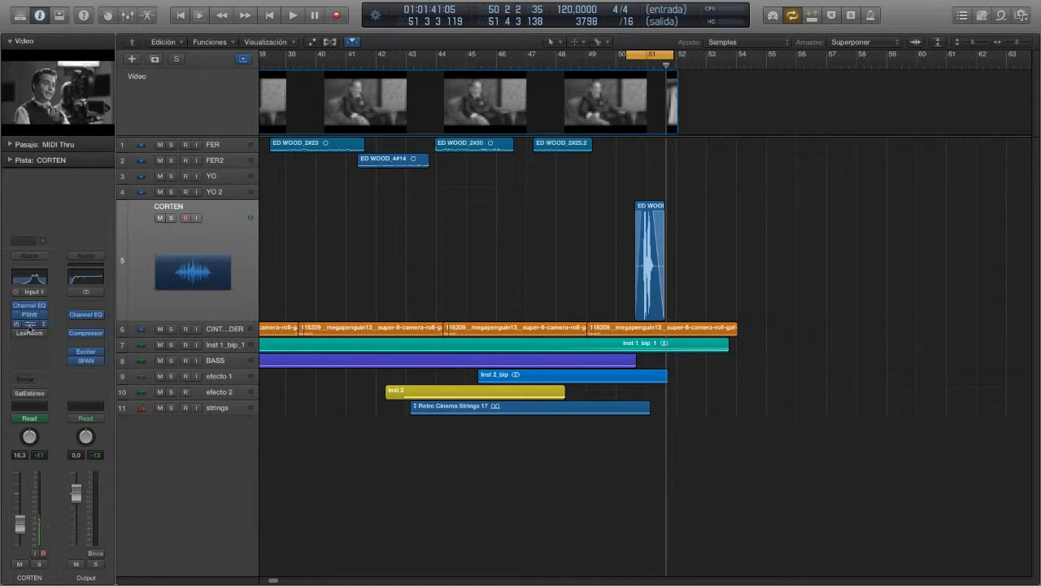
Turn Clip Distortion and LexRoom back on for the CORTEN track and play the cycled line with all effects.
key(space)
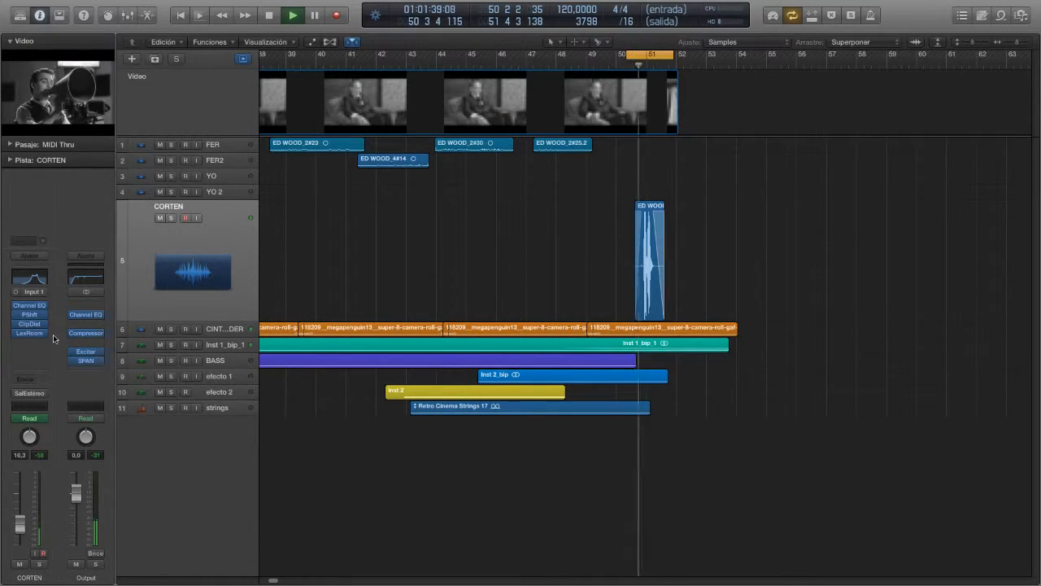
key(space)
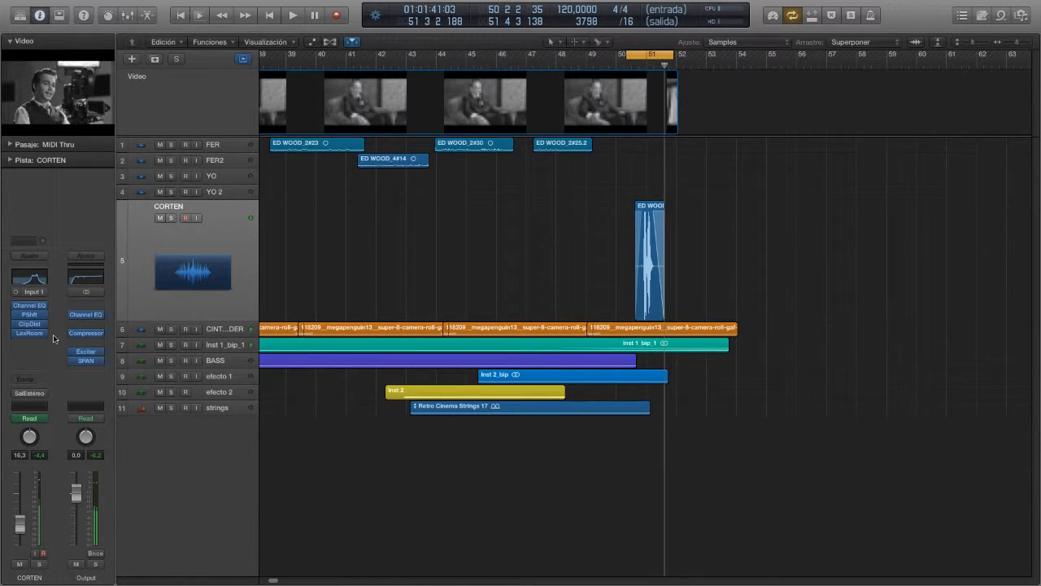